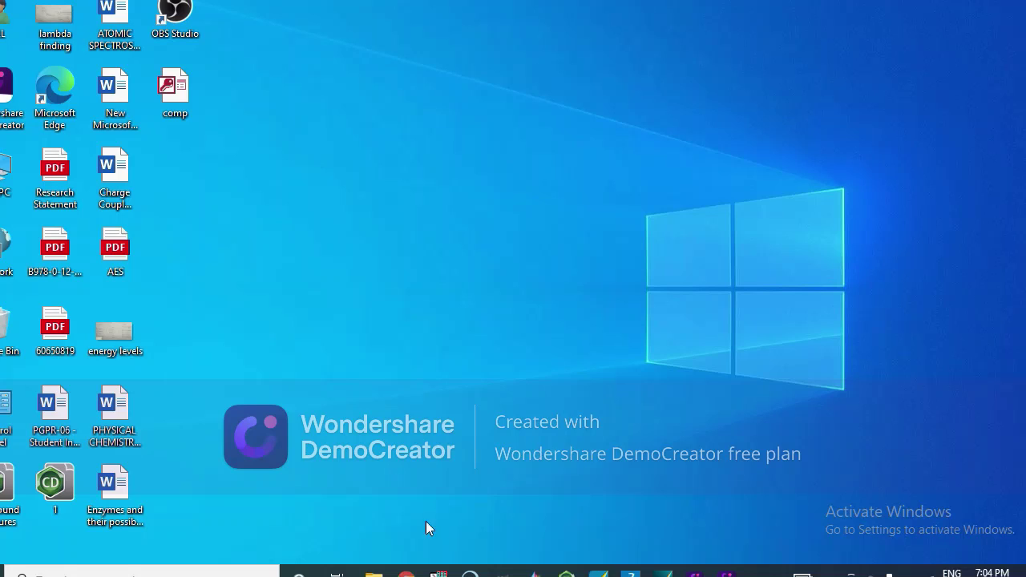
# Step: Bring up MOE 2019, then the File Explorer MOE All folder listing MOE_2008 and MOE_2019.0102
pyautogui.click(601, 573)
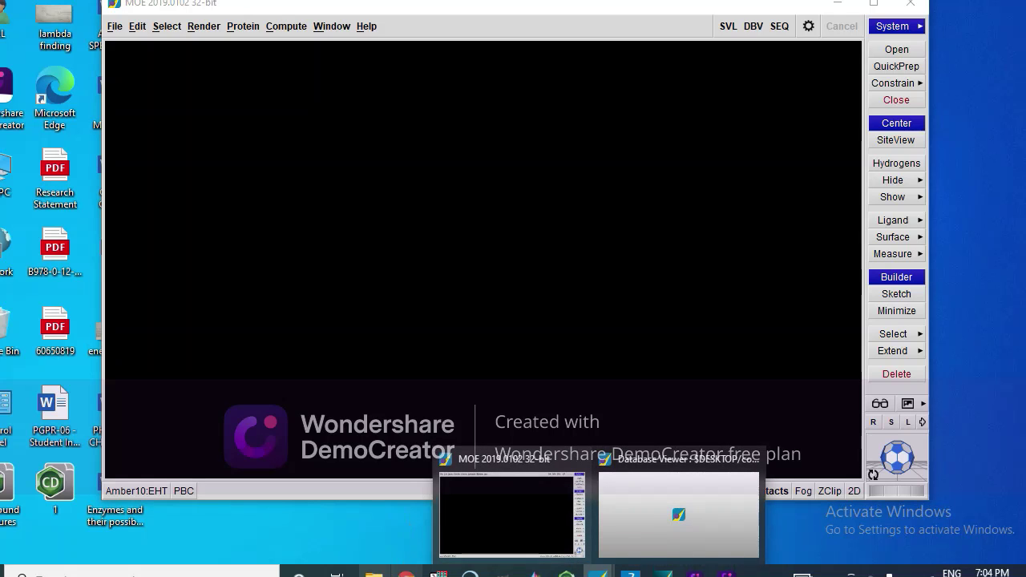
pyautogui.click(374, 573)
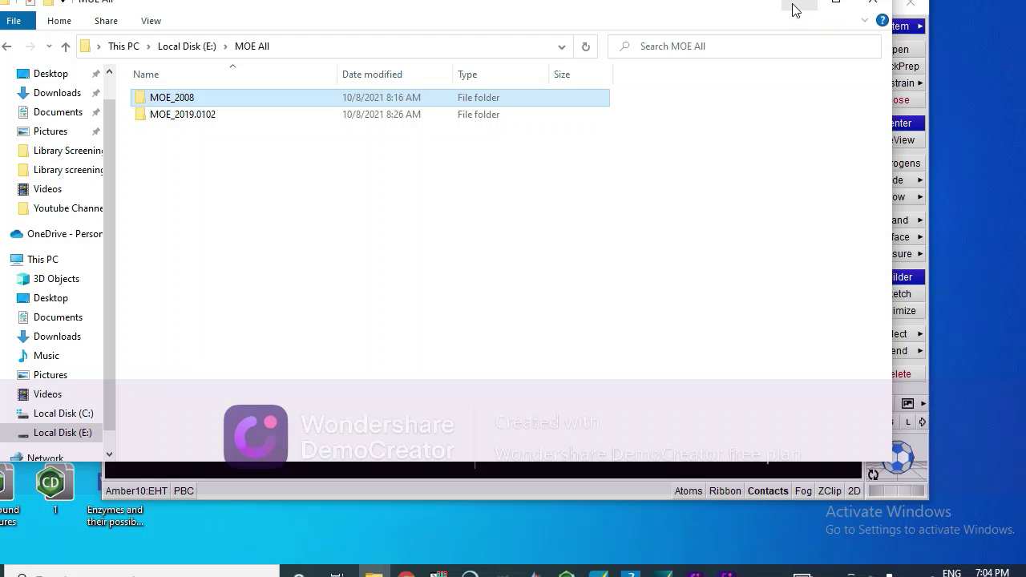
# Step: Minimize the MOE All folder window and the MOE 2019 window to clear the desktop
pyautogui.click(792, 10)
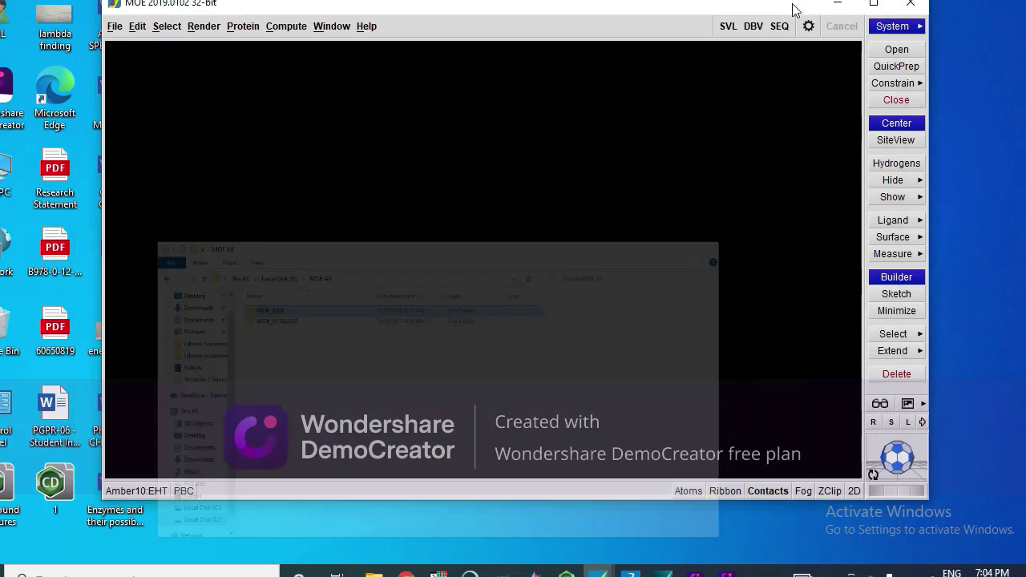
pyautogui.click(835, 9)
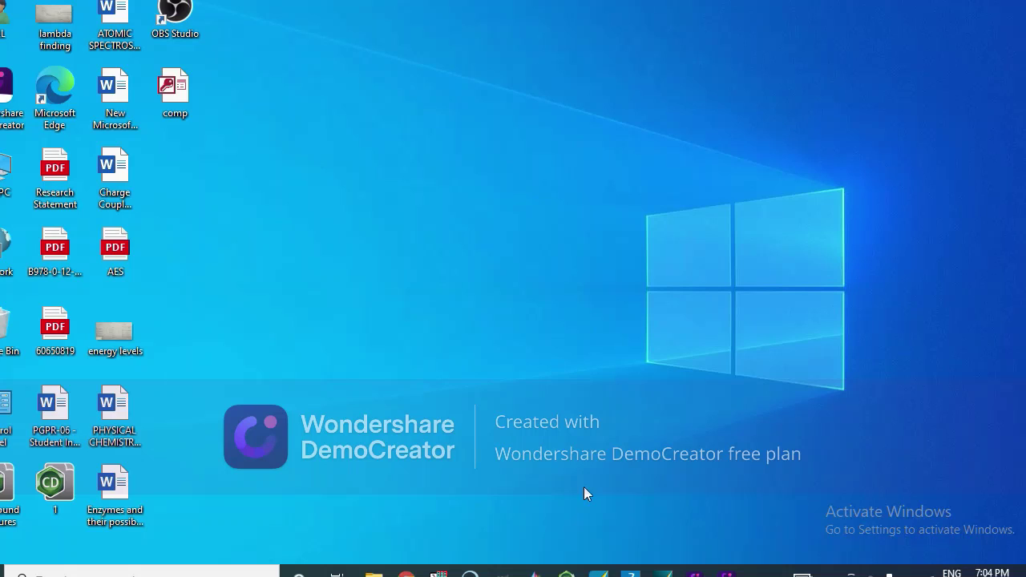
# Step: Copy the Compound 2 structure from the six-compound ChemDraw drawing to the clipboard
pyautogui.click(567, 571)
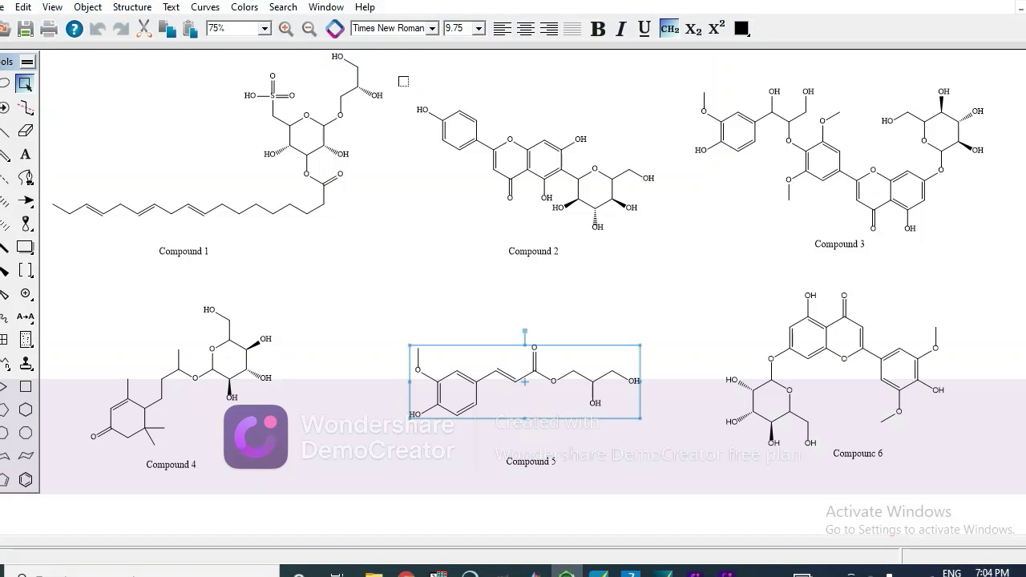
pyautogui.moveTo(413, 81); pyautogui.dragTo(667, 240)
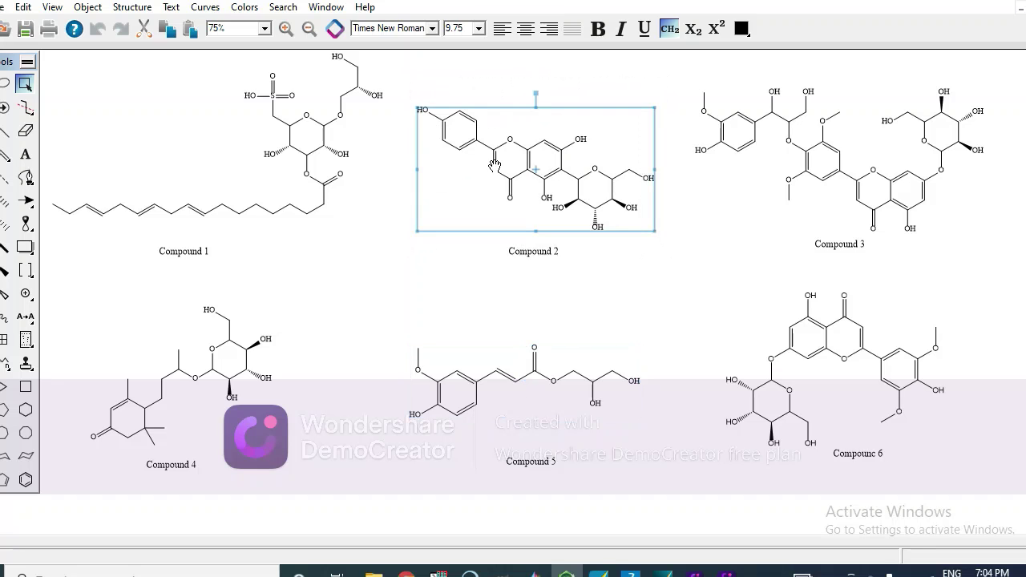
pyautogui.rightClick(467, 183)
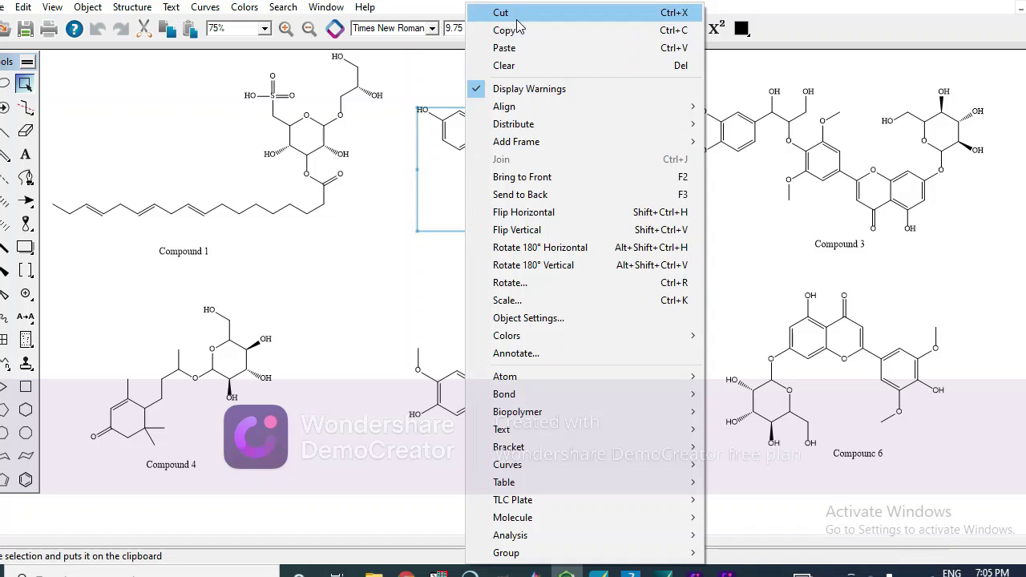
pyautogui.click(505, 31)
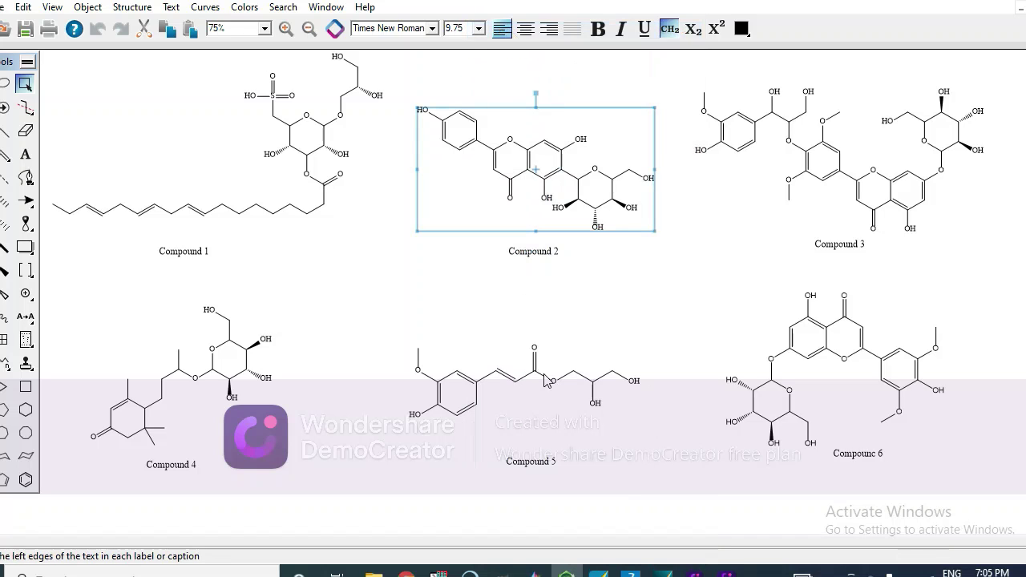
# Step: Paste Compound 2 into the MOE 2019 viewer, then minimize MOE 2019
pyautogui.click(598, 572)
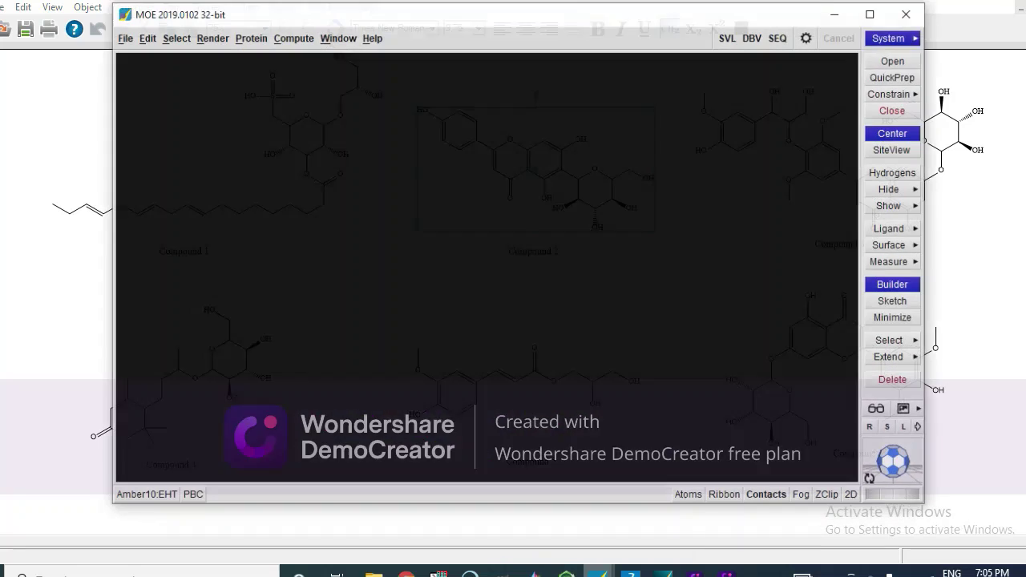
pyautogui.rightClick(356, 178)
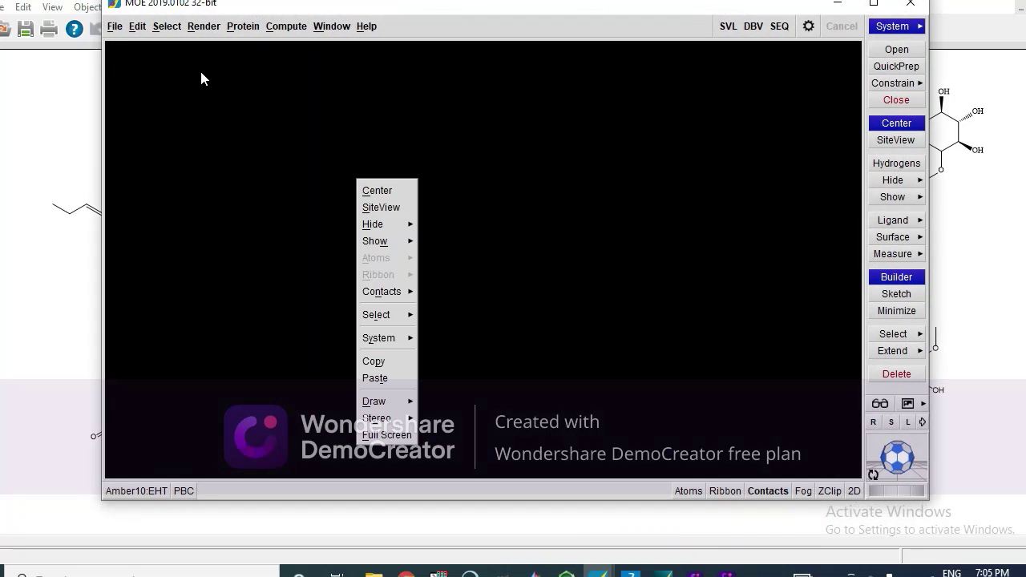
pyautogui.click(375, 379)
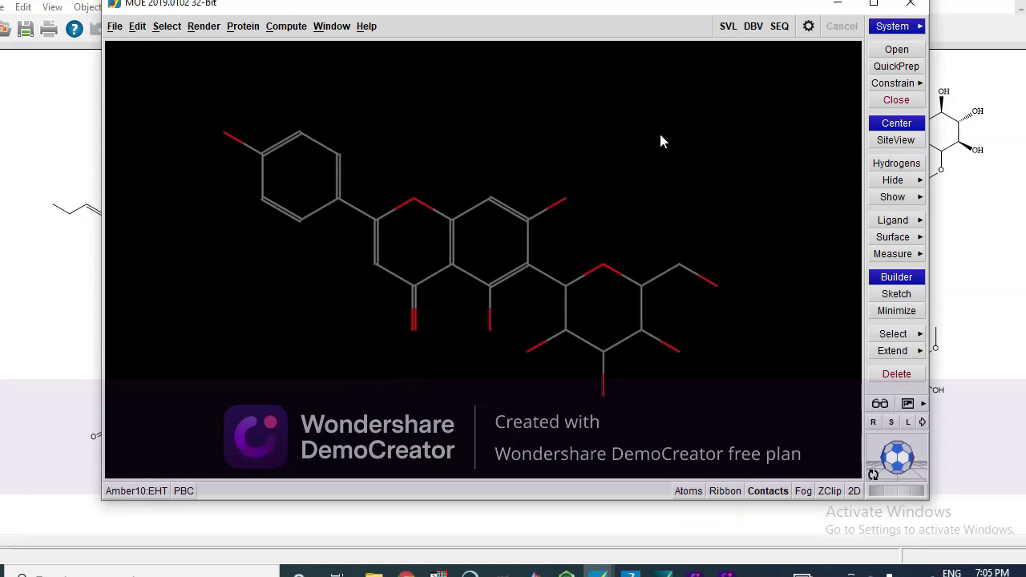
pyautogui.click(836, 8)
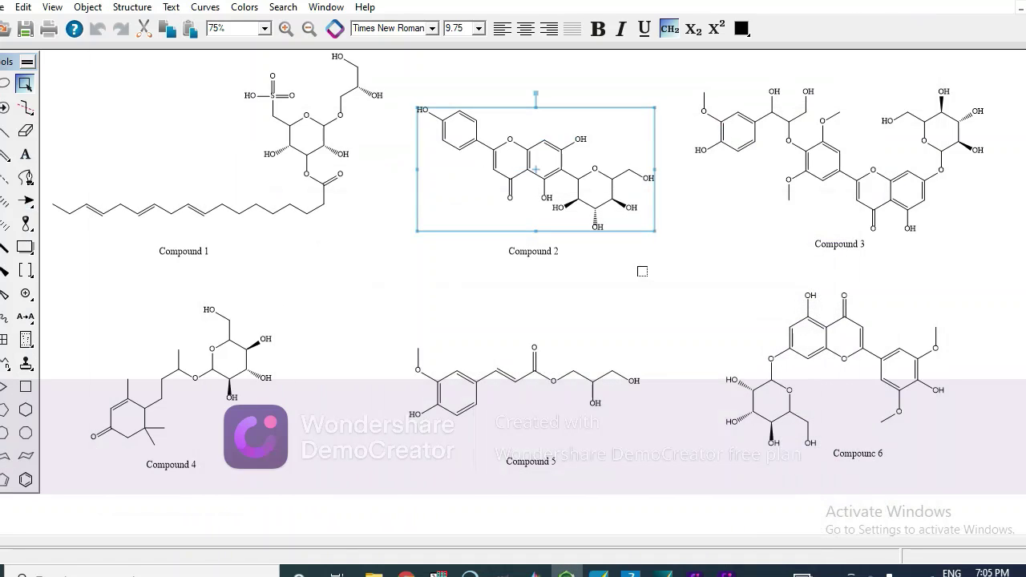
# Step: Copy Compound 2 again and try pasting it into the empty MOE 2008 window with Edit > Paste
pyautogui.rightClick(470, 214)
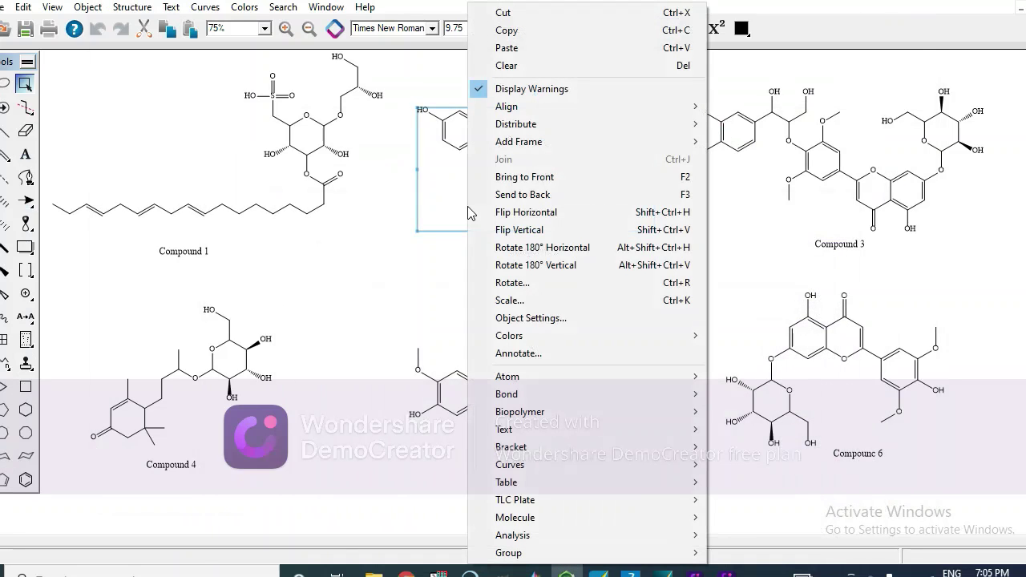
pyautogui.click(520, 32)
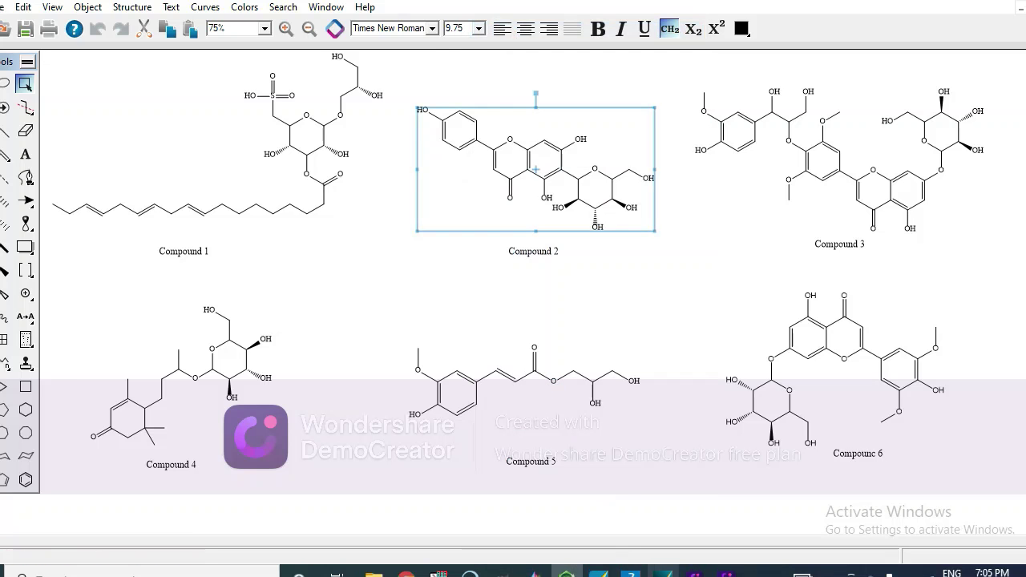
pyautogui.click(663, 573)
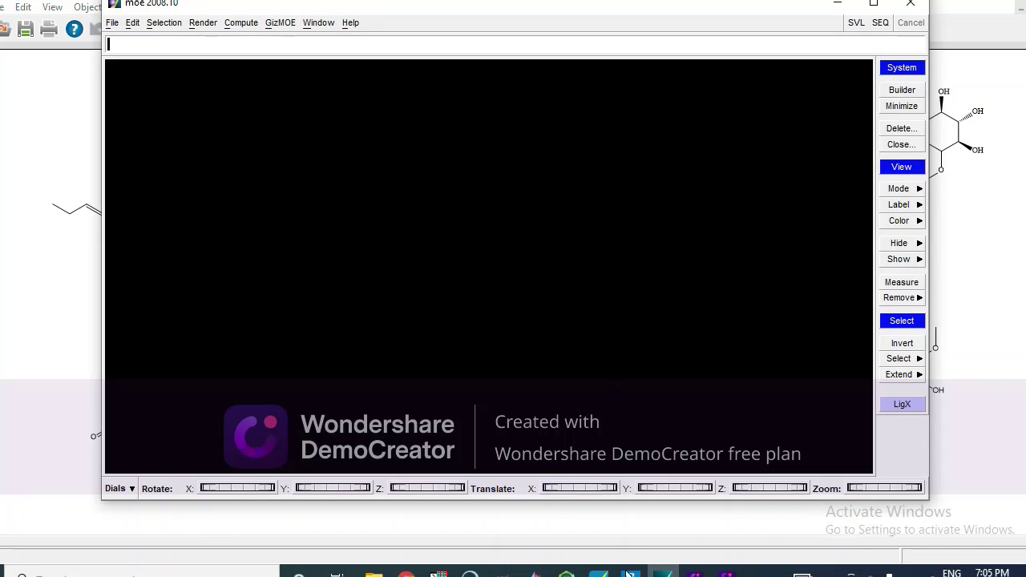
pyautogui.click(132, 23)
pyautogui.click(135, 58)
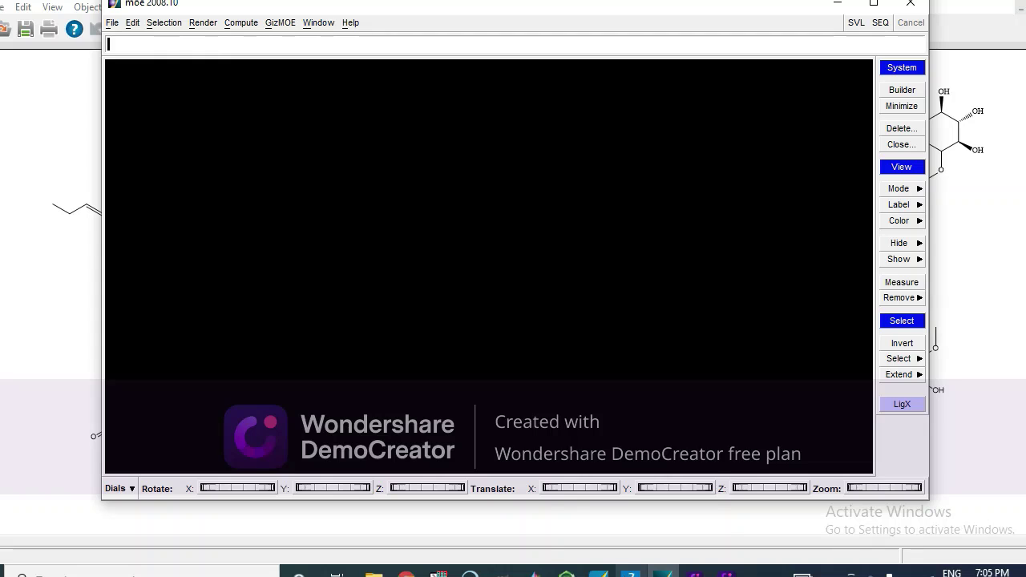
# Step: Paste Compound 2 into the Discovery Studio Visualizer viewport as a 3D structure
pyautogui.click(664, 572)
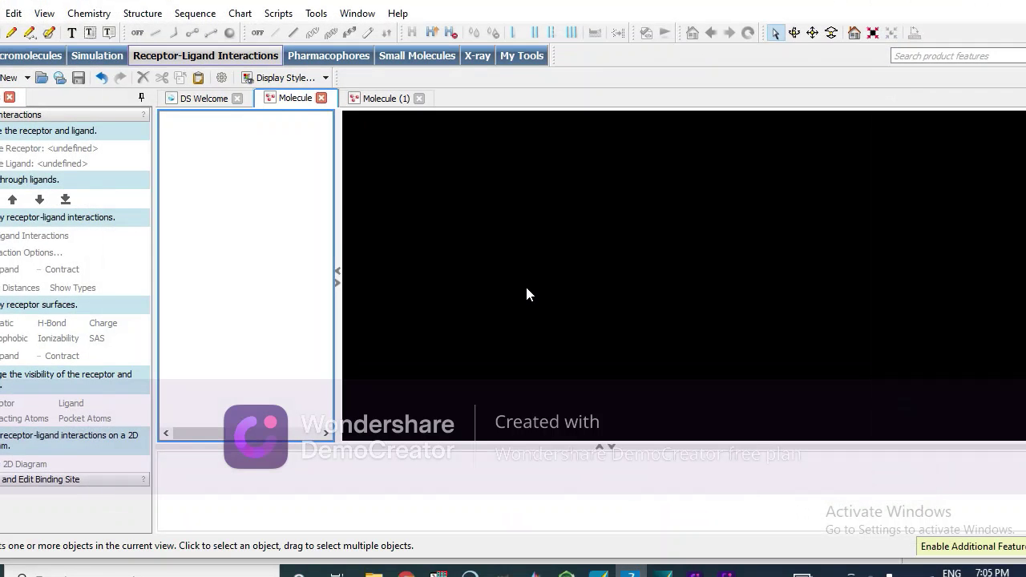
pyautogui.rightClick(513, 186)
pyautogui.click(551, 202)
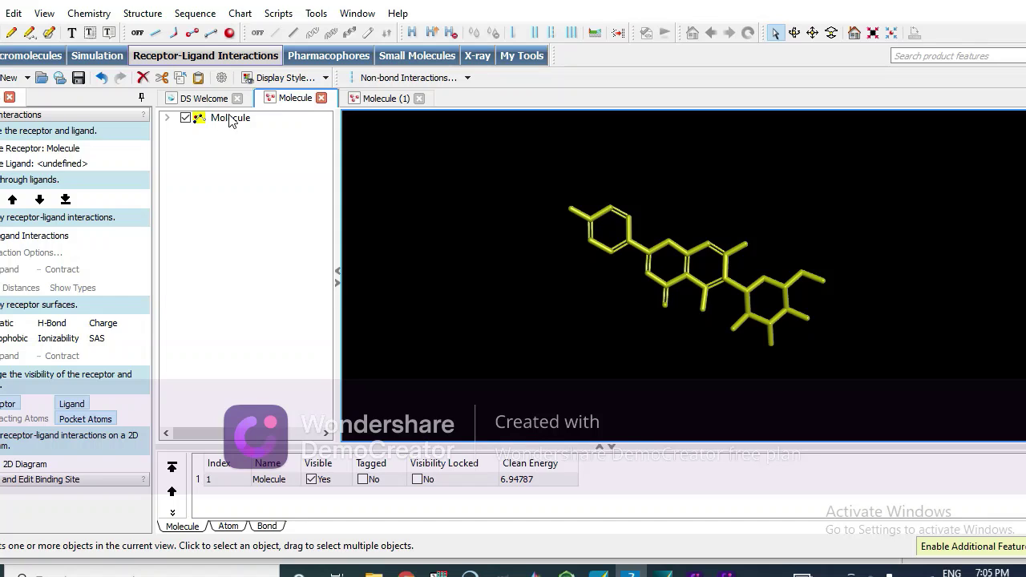
# Step: Copy the pasted Molecule from the Discovery Studio hierarchy to the clipboard
pyautogui.click(230, 118)
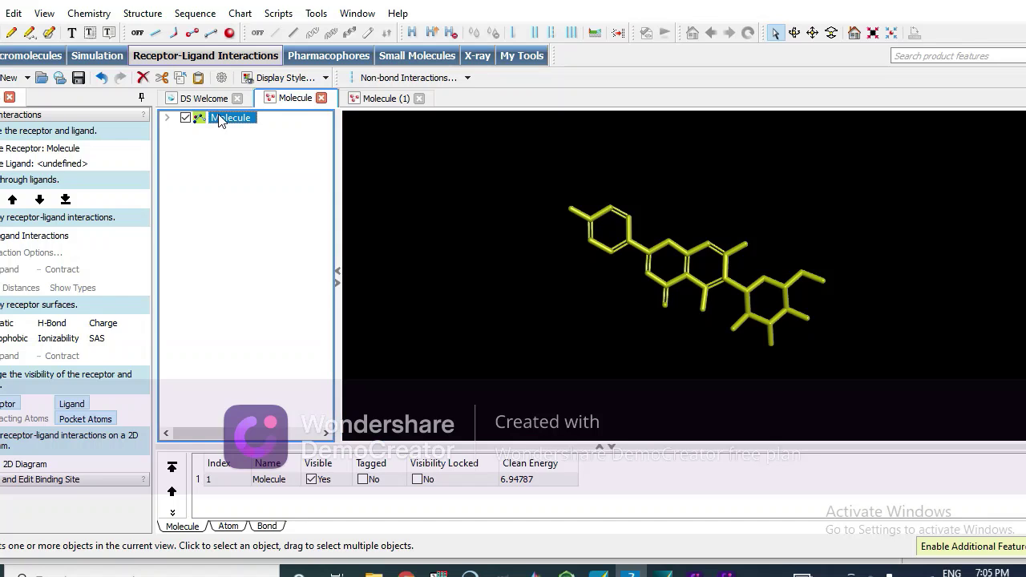
pyautogui.rightClick(222, 120)
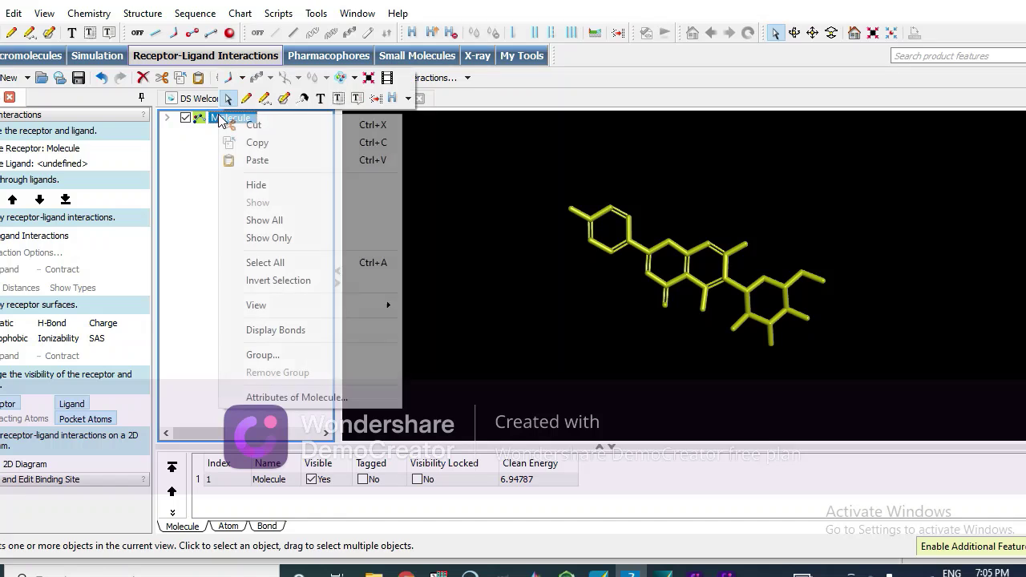
pyautogui.click(257, 146)
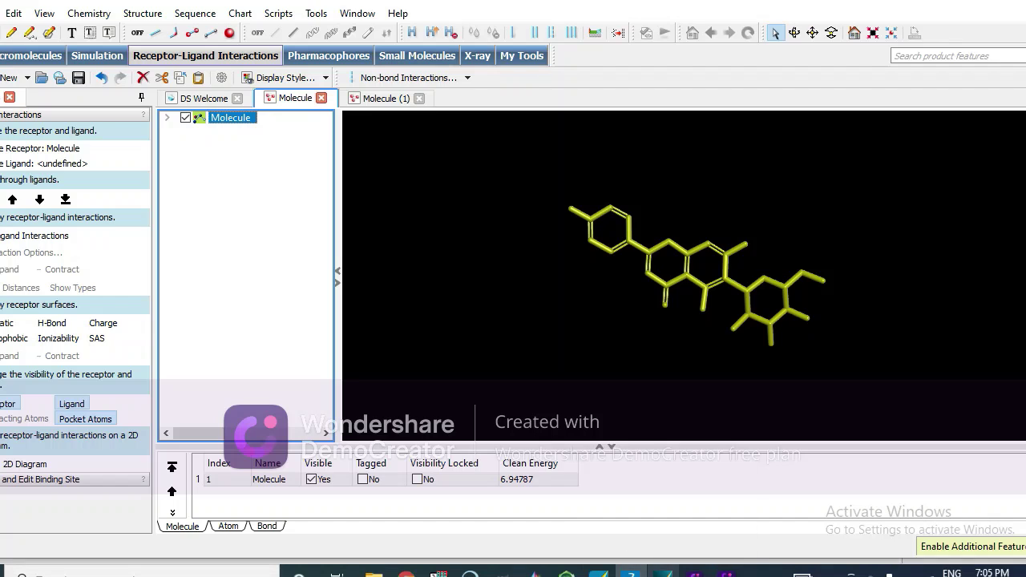
# Step: Paste the molecule into the MOE 2008 viewer
pyautogui.moveTo(662, 574)
pyautogui.click(663, 514)
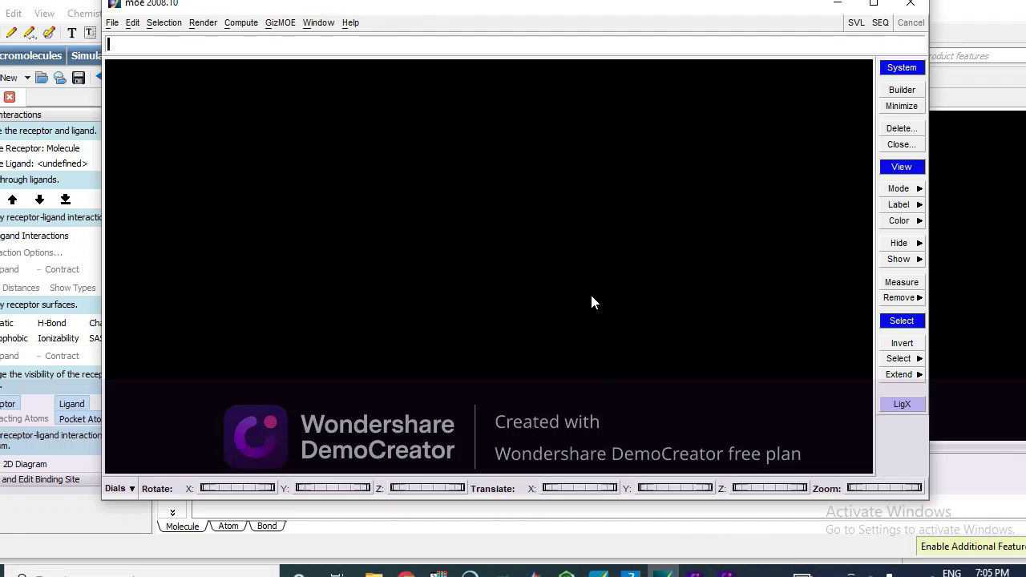
pyautogui.click(132, 23)
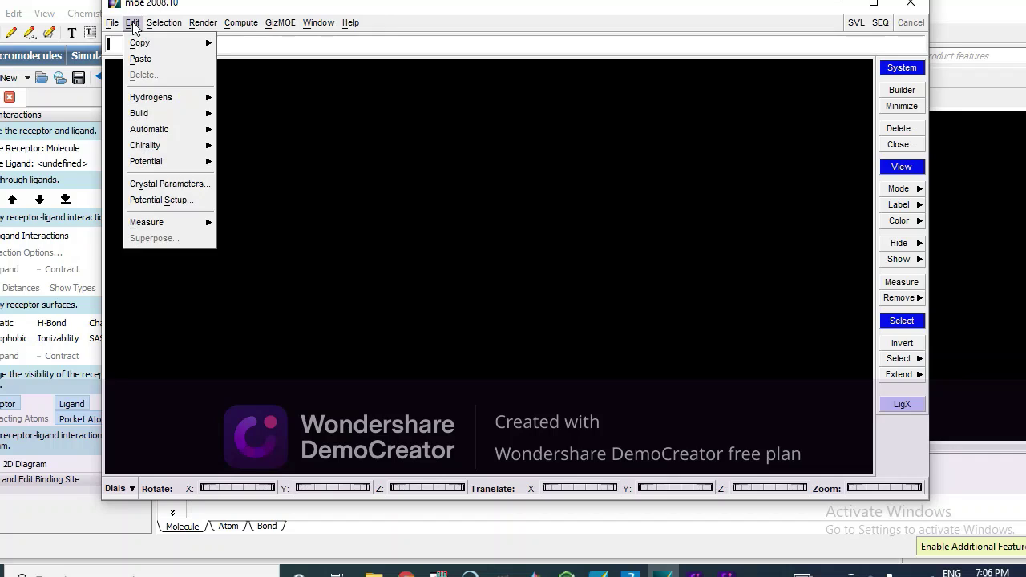
pyautogui.click(142, 60)
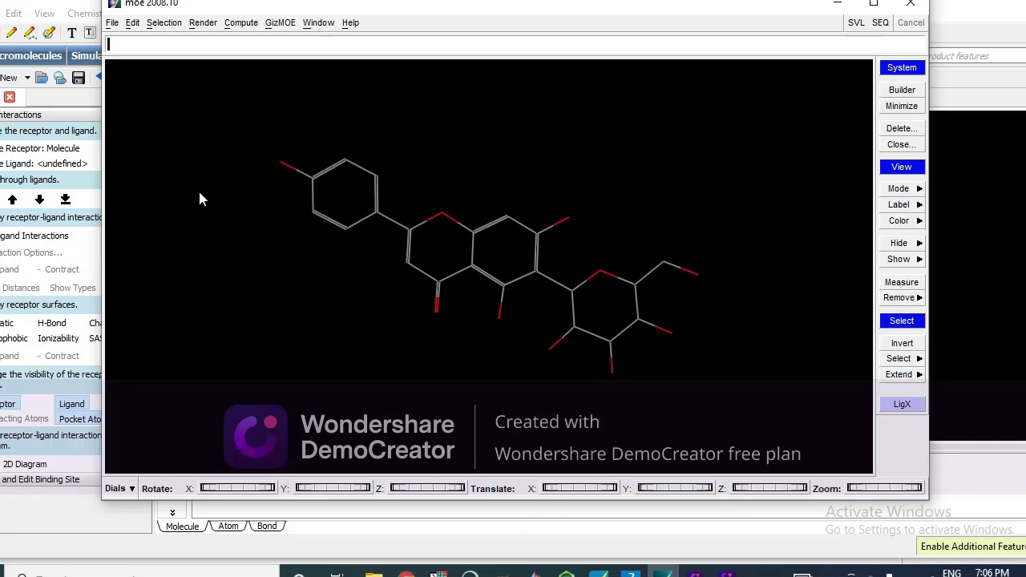
# Step: Run Protonate 3D to add hydrogens to the molecule
pyautogui.click(243, 27)
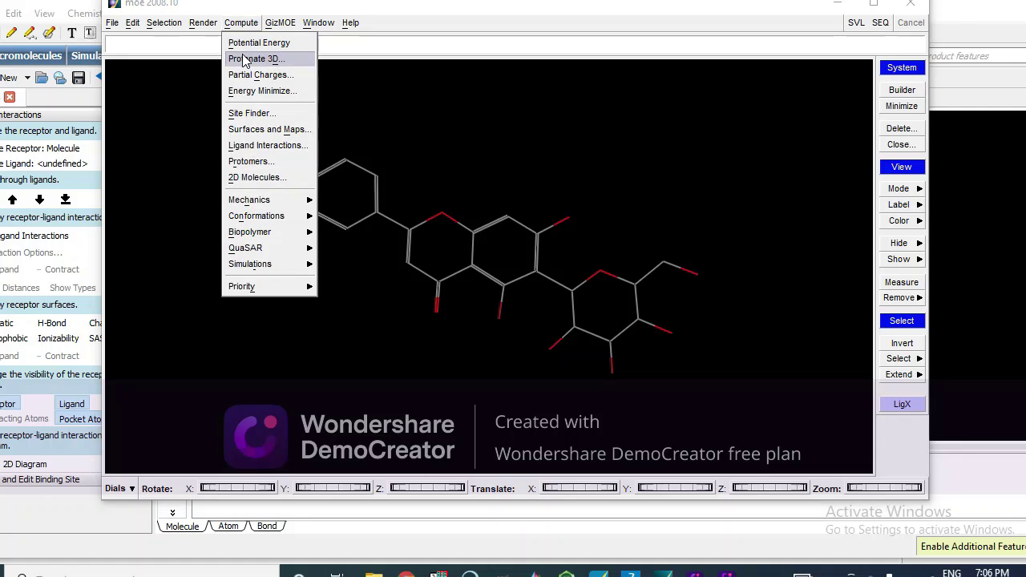
pyautogui.click(247, 59)
pyautogui.click(433, 389)
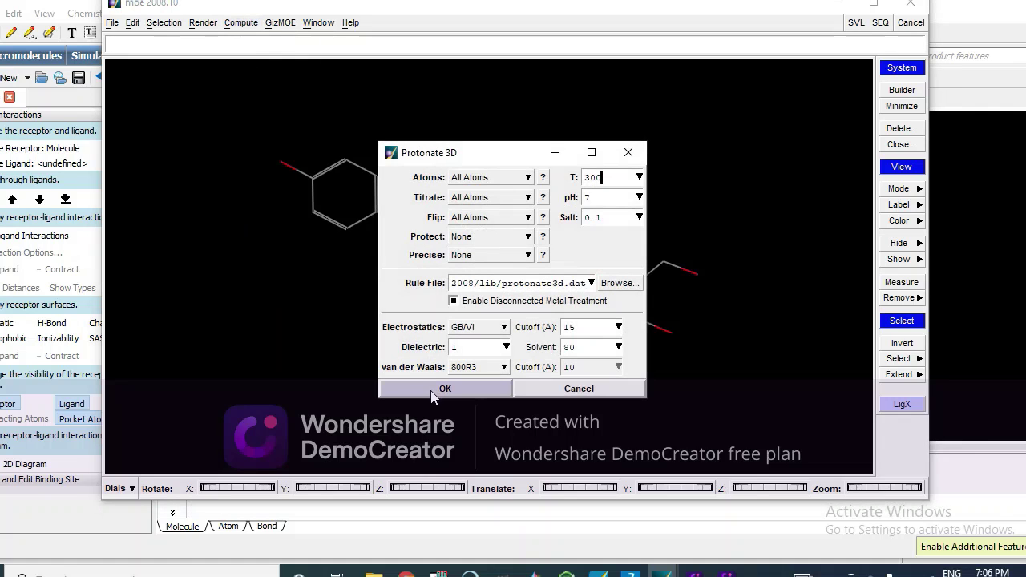
# Step: Energy-minimize the molecule with the MMFF94x forcefield
pyautogui.click(240, 22)
pyautogui.click(257, 91)
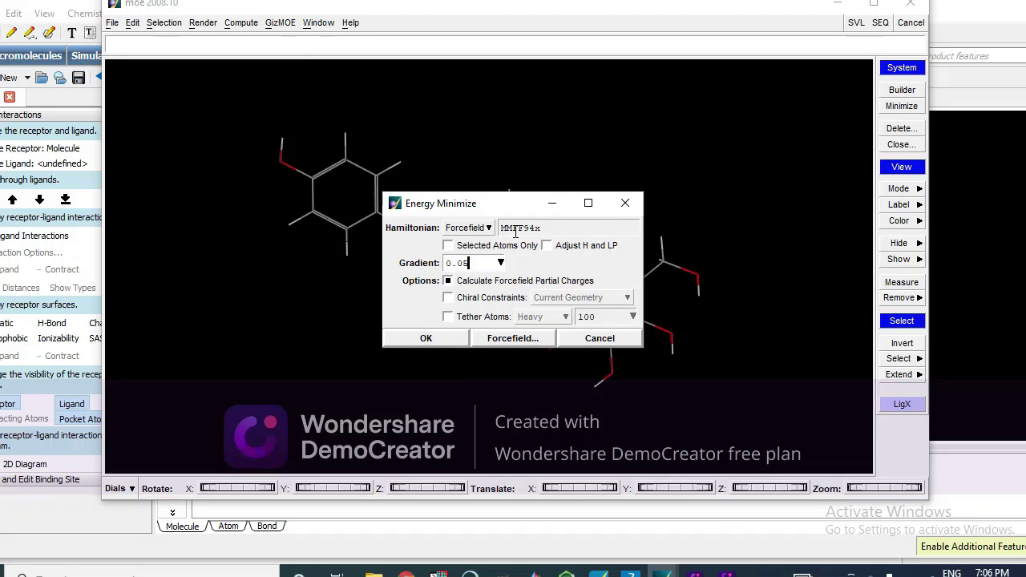
pyautogui.click(425, 335)
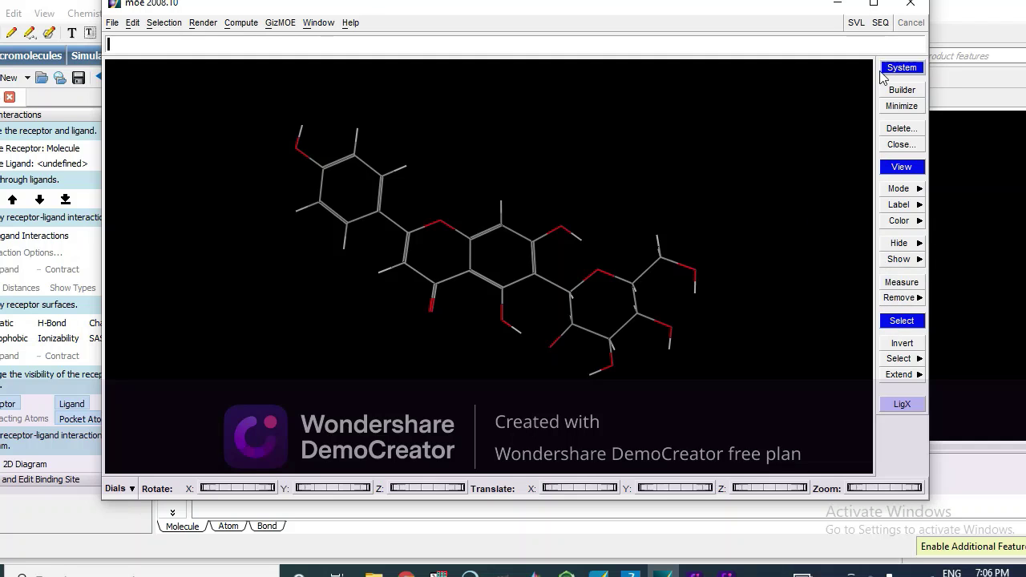
# Step: Open and close the MOE 2008 Molecule Builder, then switch to MOE 2019
pyautogui.click(898, 93)
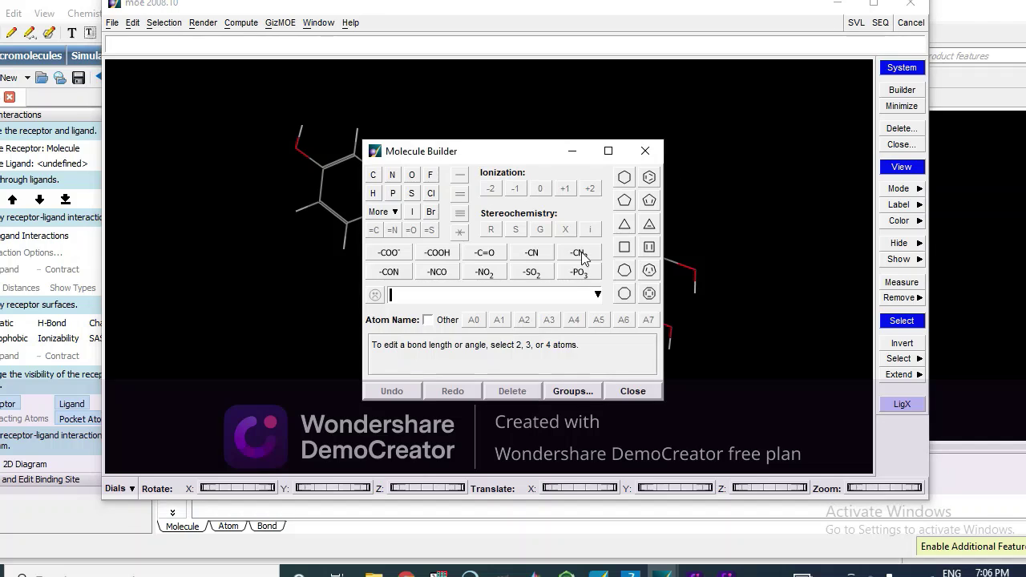
pyautogui.click(642, 159)
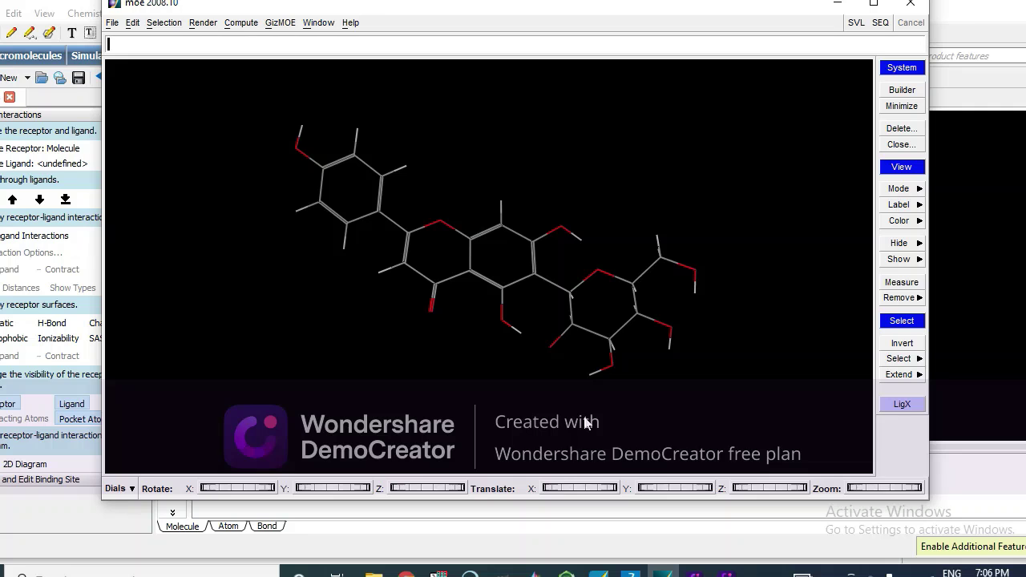
pyautogui.click(598, 571)
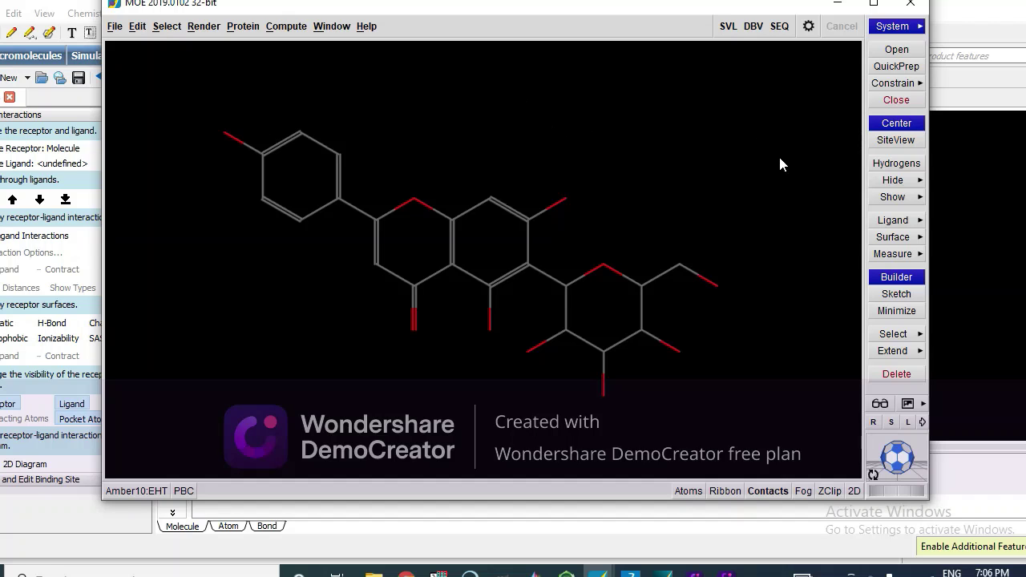
# Step: Add hydrogens to Compound 2 in MOE 2019 using Compute > Prepare > Protonate 3D
pyautogui.click(897, 276)
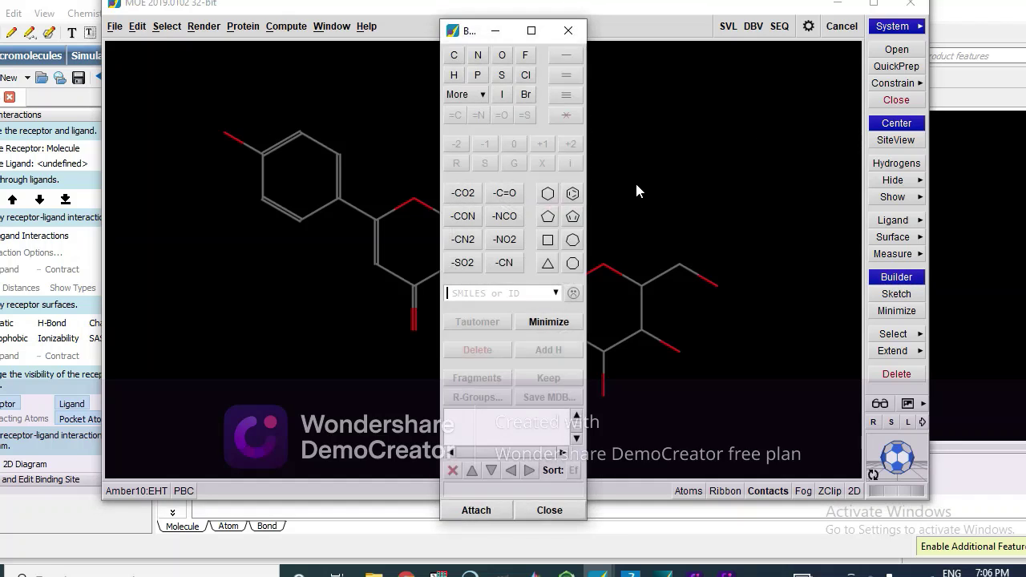
pyautogui.click(569, 31)
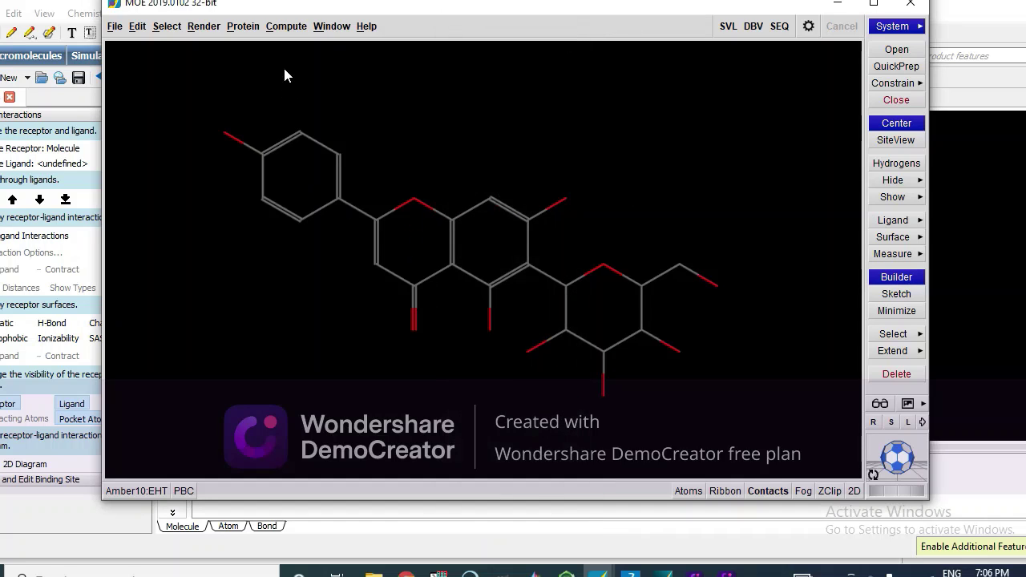
pyautogui.click(284, 27)
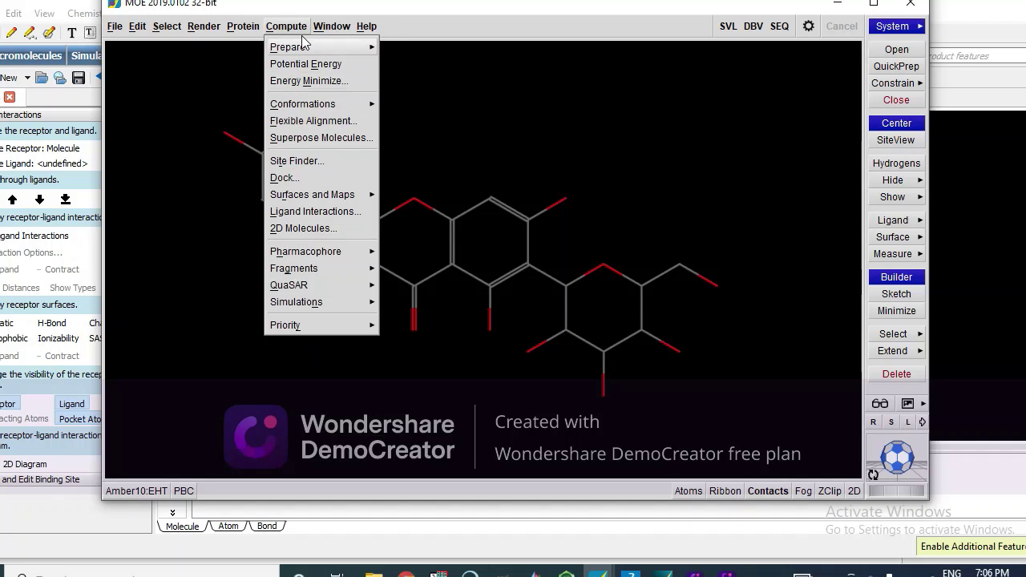
pyautogui.moveTo(301, 47)
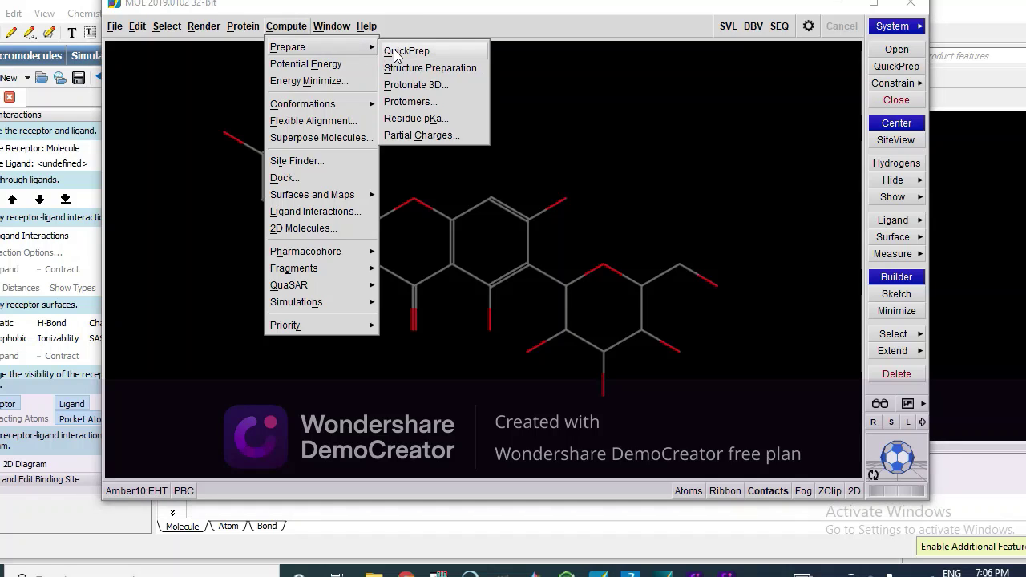
pyautogui.click(404, 92)
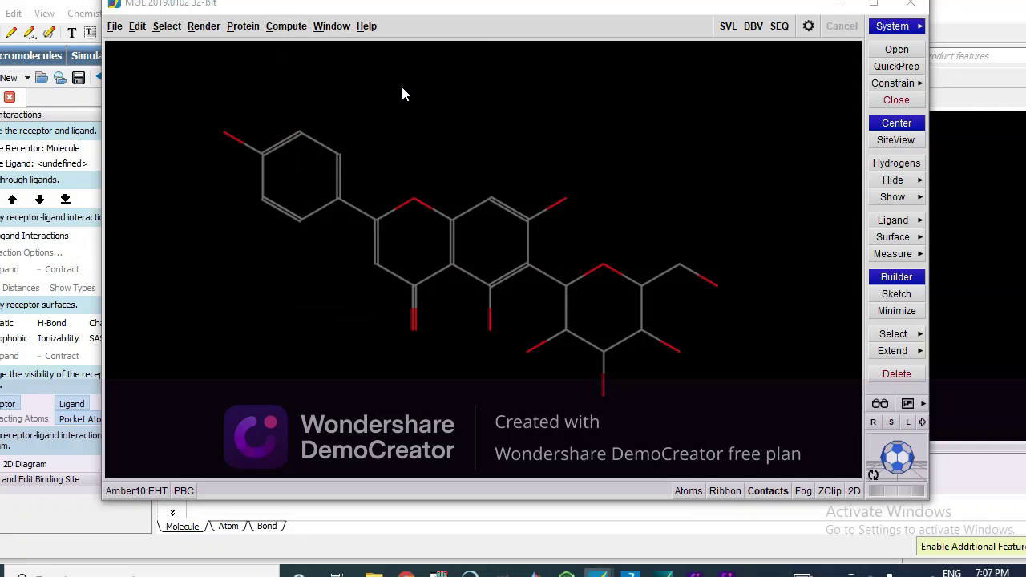
pyautogui.click(423, 392)
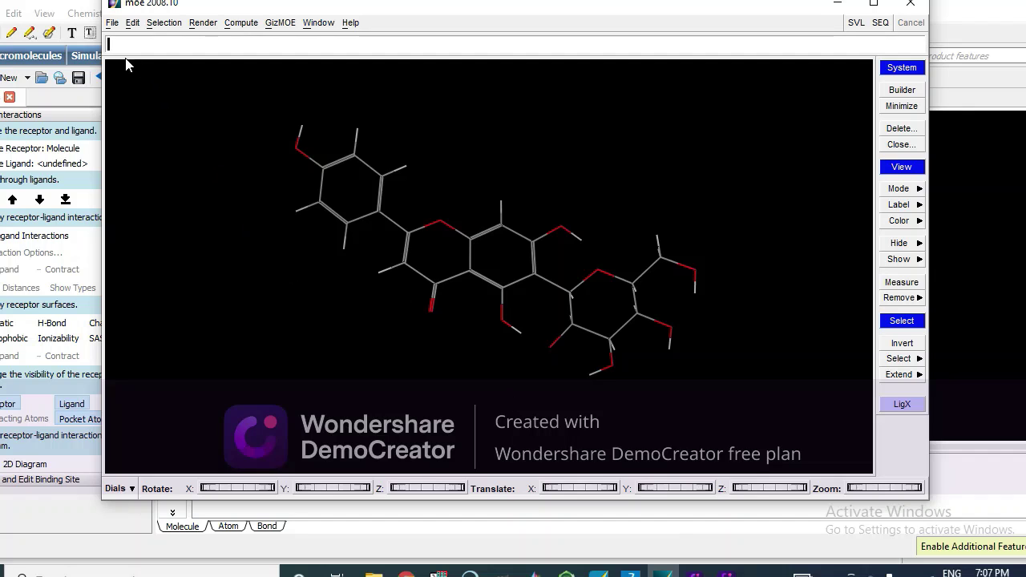
pyautogui.click(113, 23)
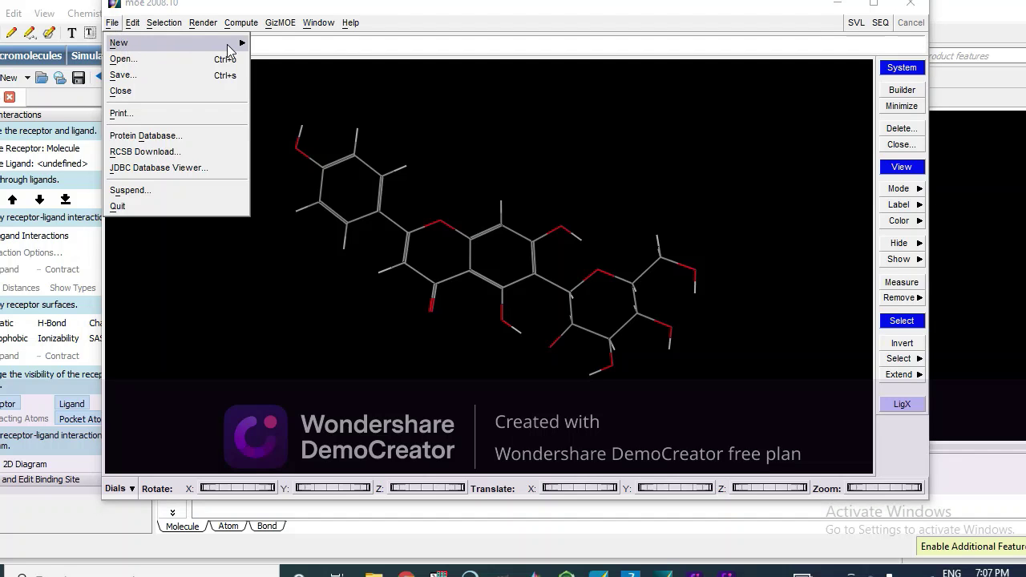
pyautogui.moveTo(176, 43)
pyautogui.click(266, 43)
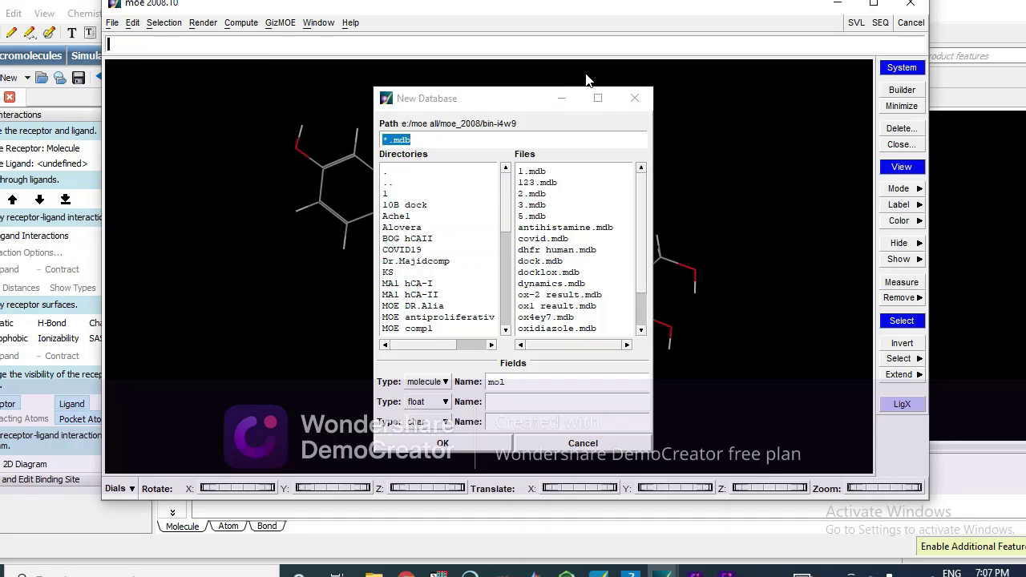
# Step: Set the new database dialog aside and browse File Explorer to MOE_2008\bin-i4w9
pyautogui.click(563, 98)
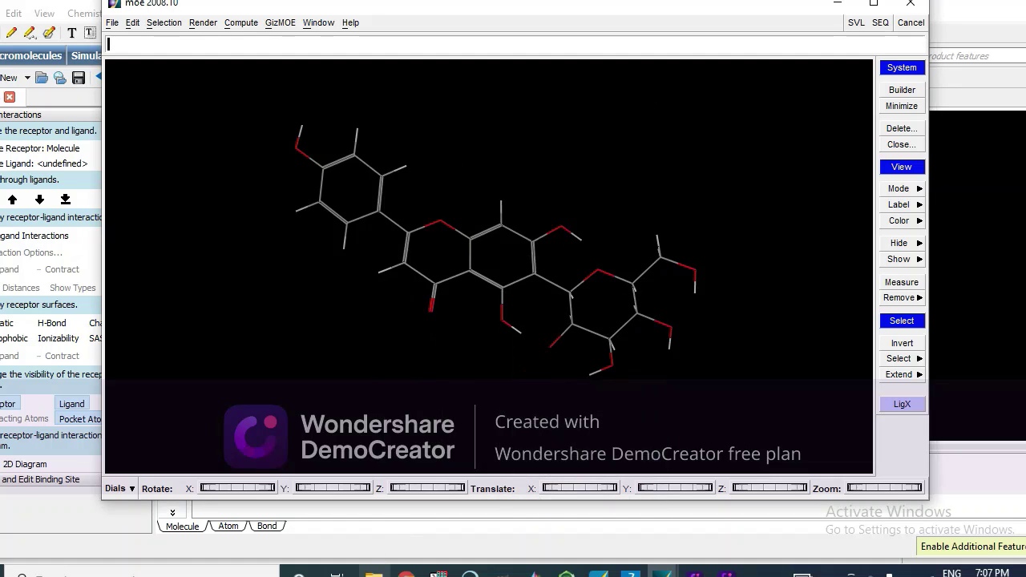
pyautogui.click(372, 574)
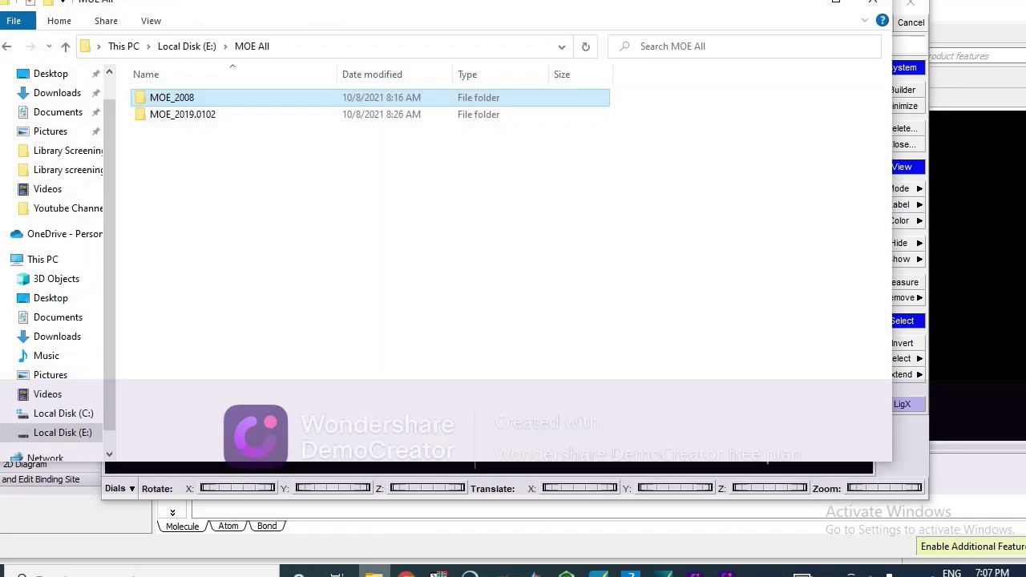
pyautogui.doubleClick(169, 100)
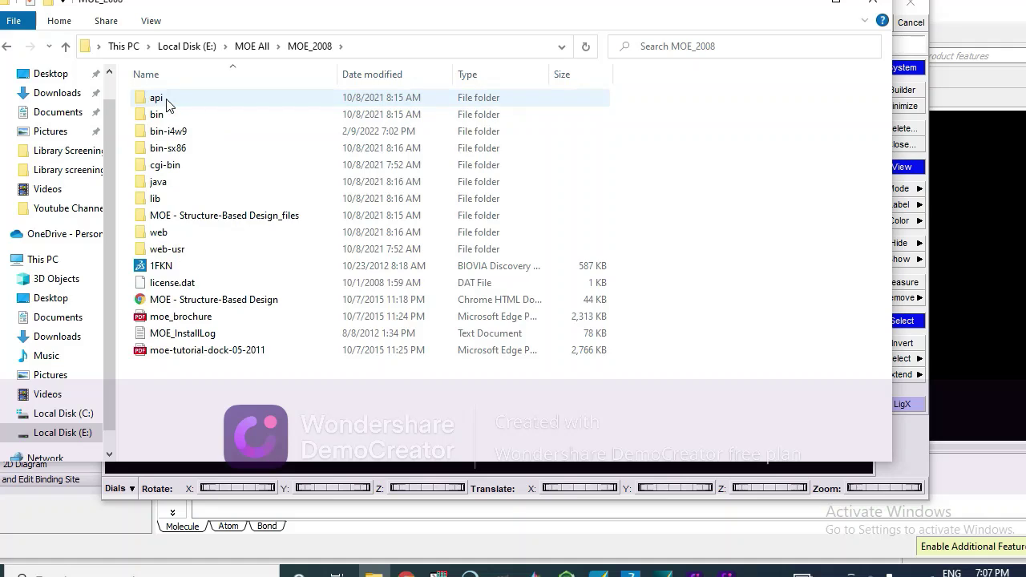
pyautogui.doubleClick(167, 132)
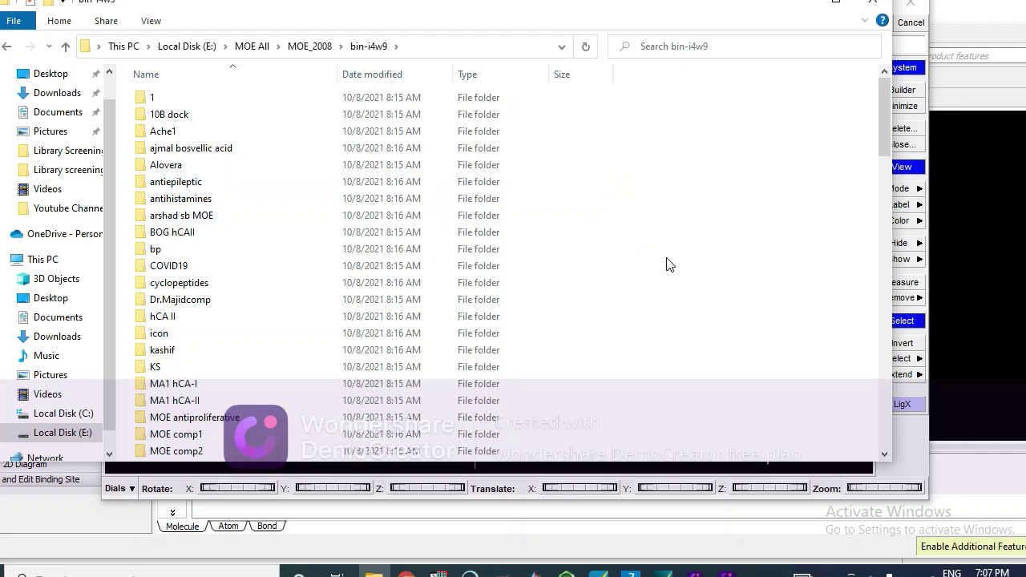
# Step: Create a new empty folder named DOCK in bin-i4w9, open it, and minimize Explorer
pyautogui.rightClick(670, 231)
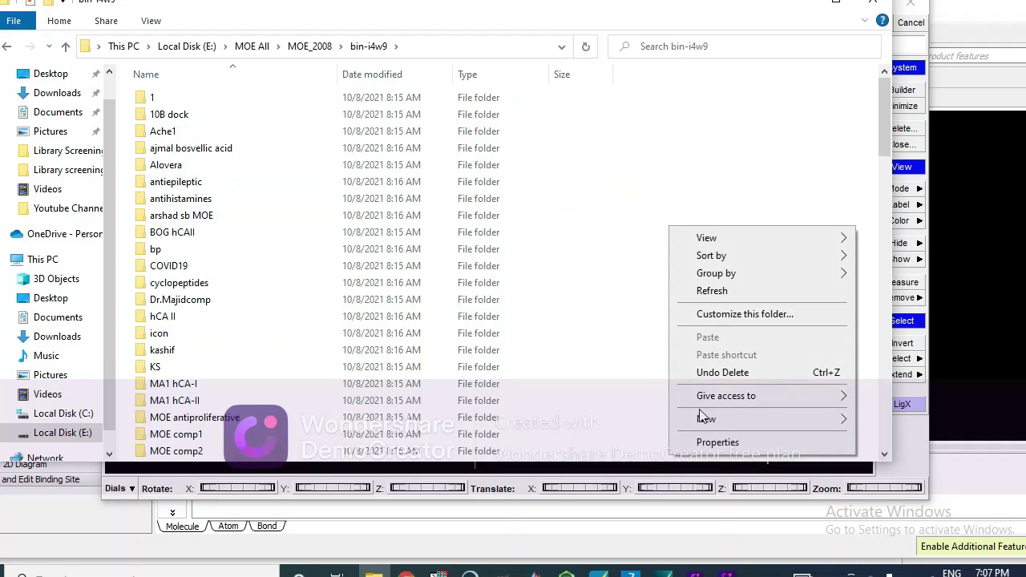
pyautogui.moveTo(706, 418)
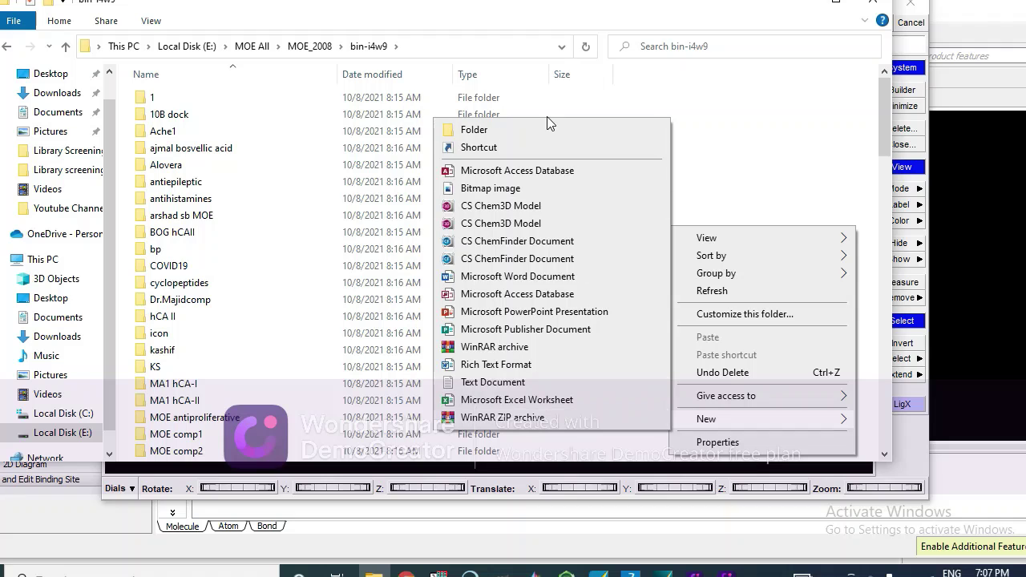
pyautogui.click(492, 131)
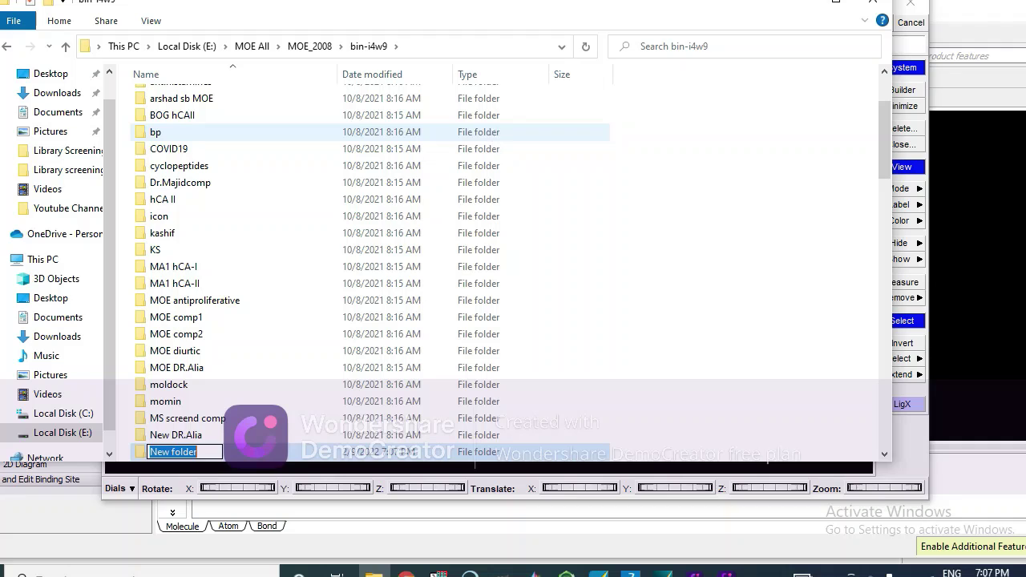
pyautogui.write('DOCK')
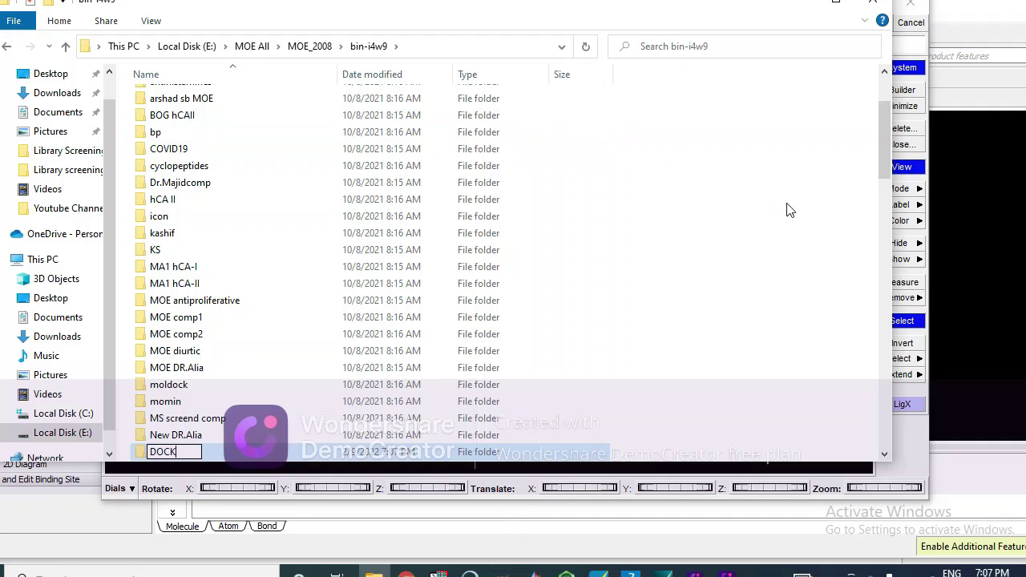
pyautogui.press('Return')
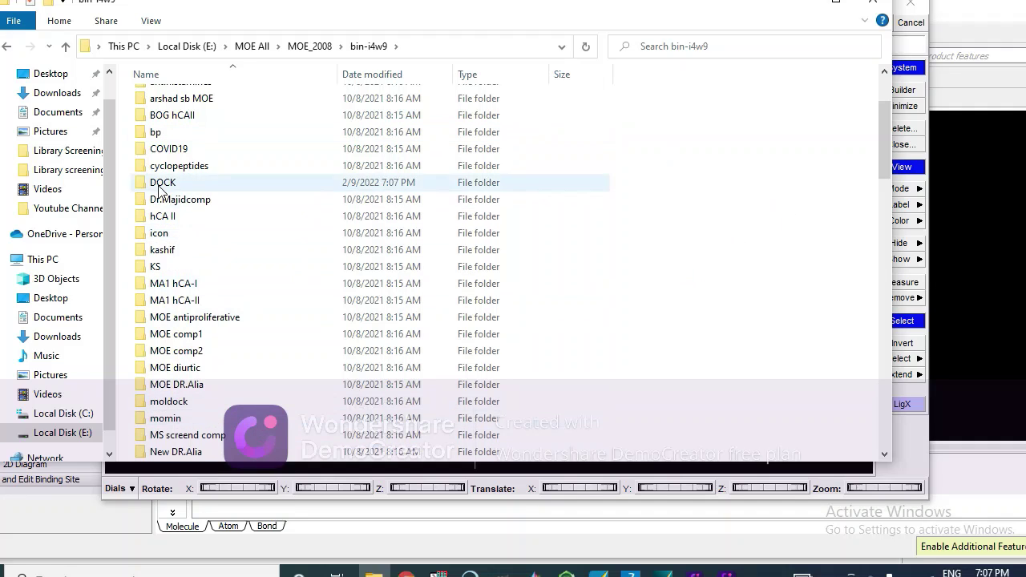
pyautogui.doubleClick(160, 186)
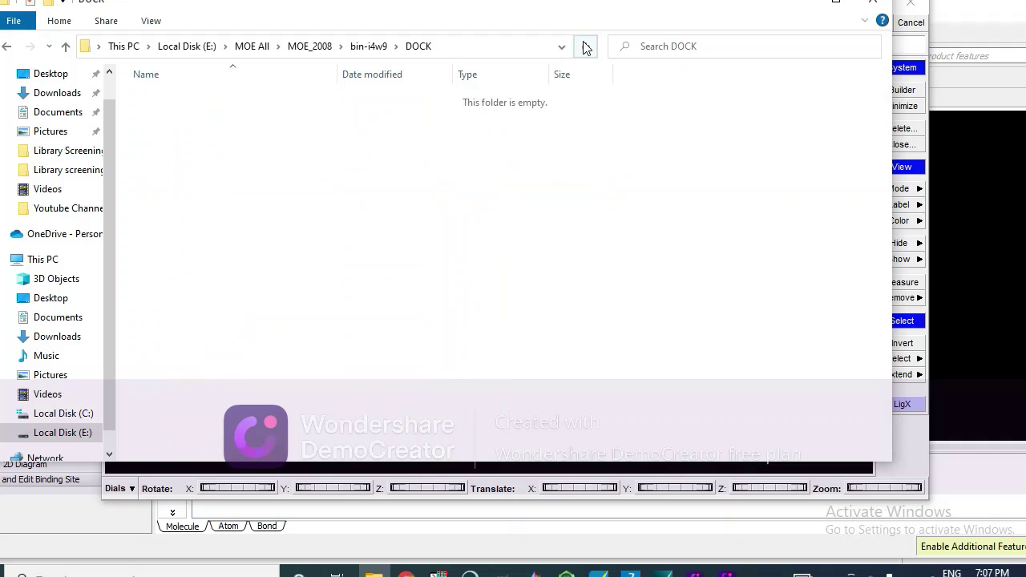
pyautogui.click(800, 3)
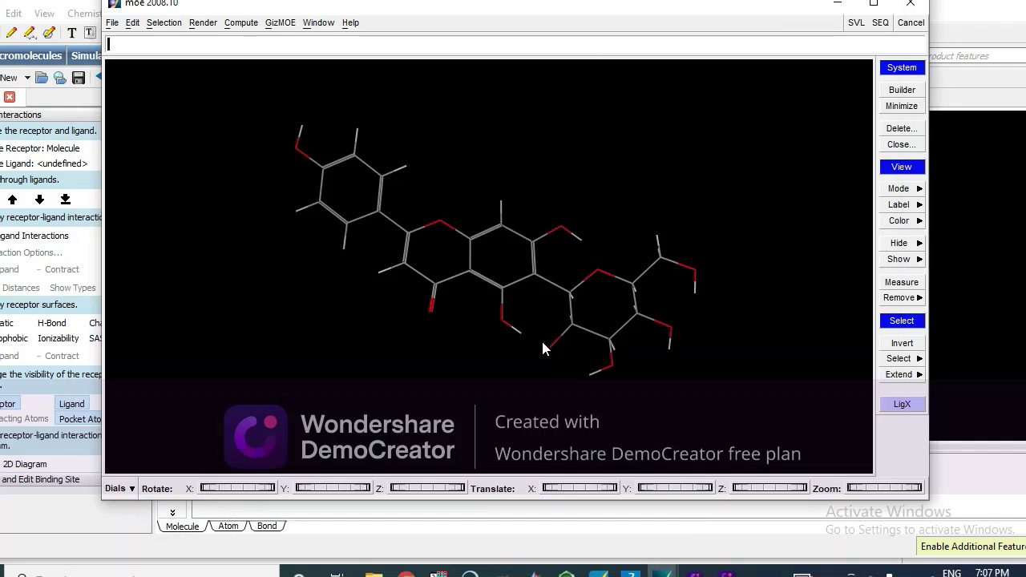
# Step: Create a new empty comp.mdb database in the DOCK folder and view it in the Database Viewer
pyautogui.click(112, 23)
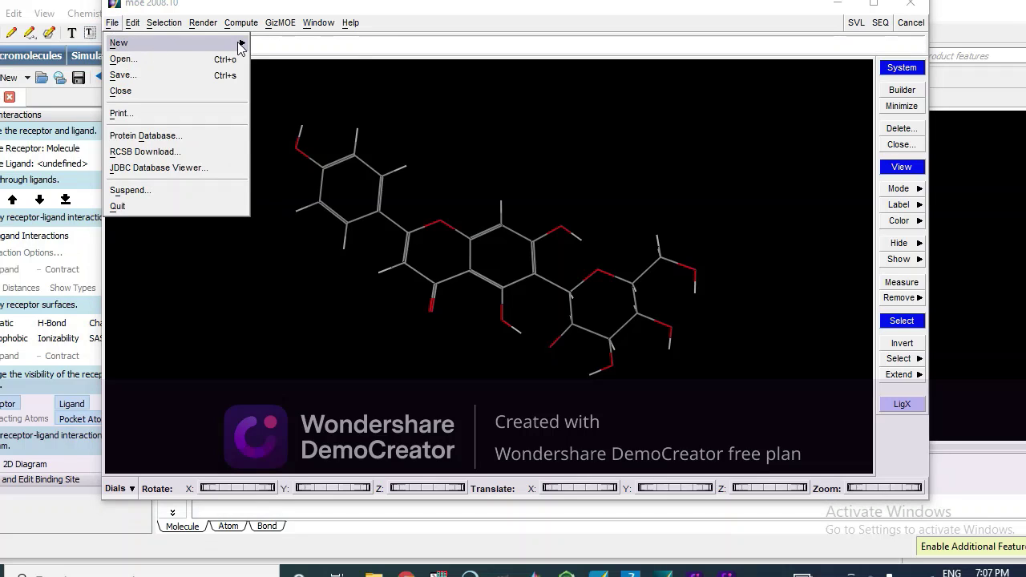
pyautogui.click(267, 45)
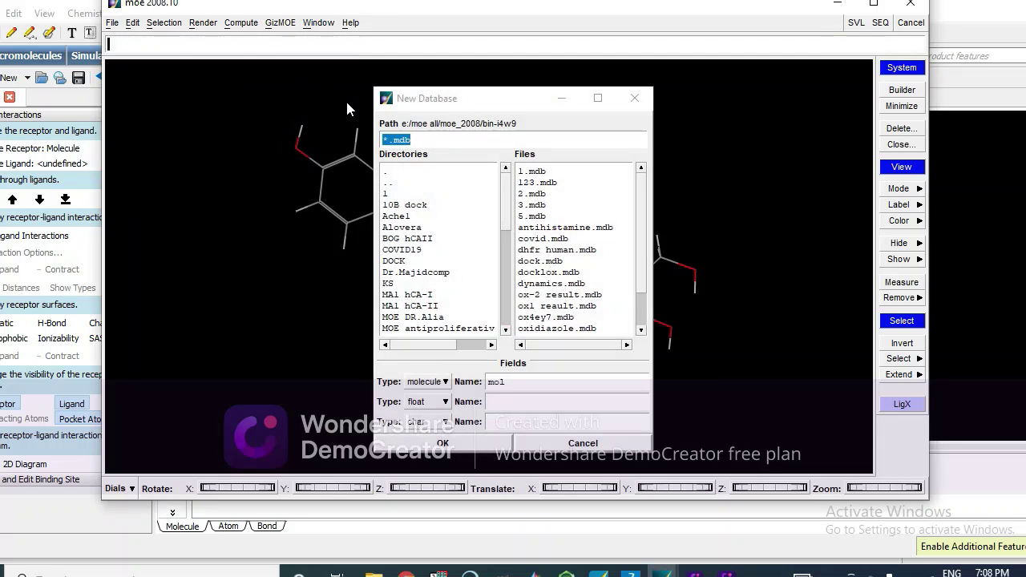
pyautogui.doubleClick(403, 262)
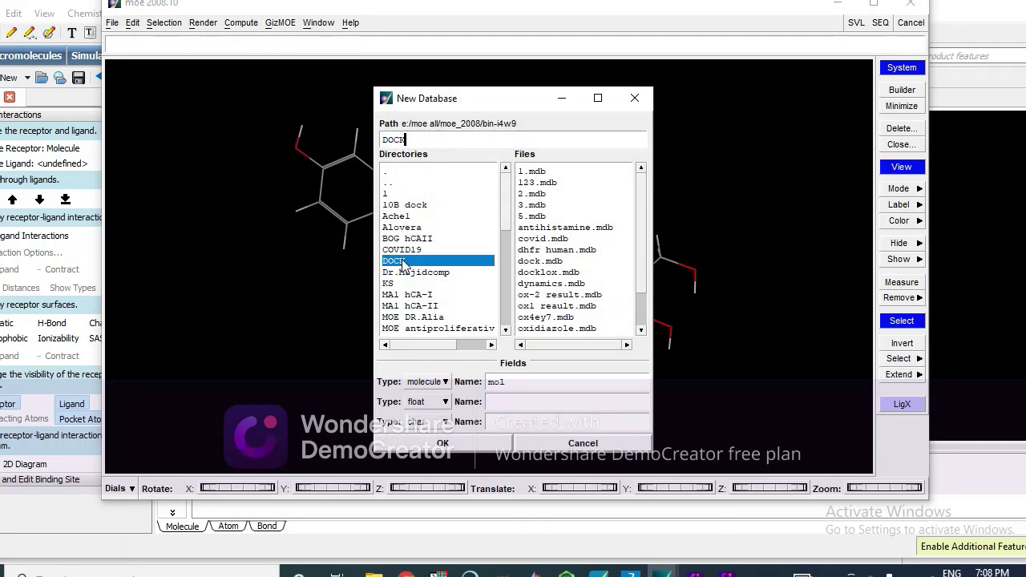
pyautogui.click(391, 141)
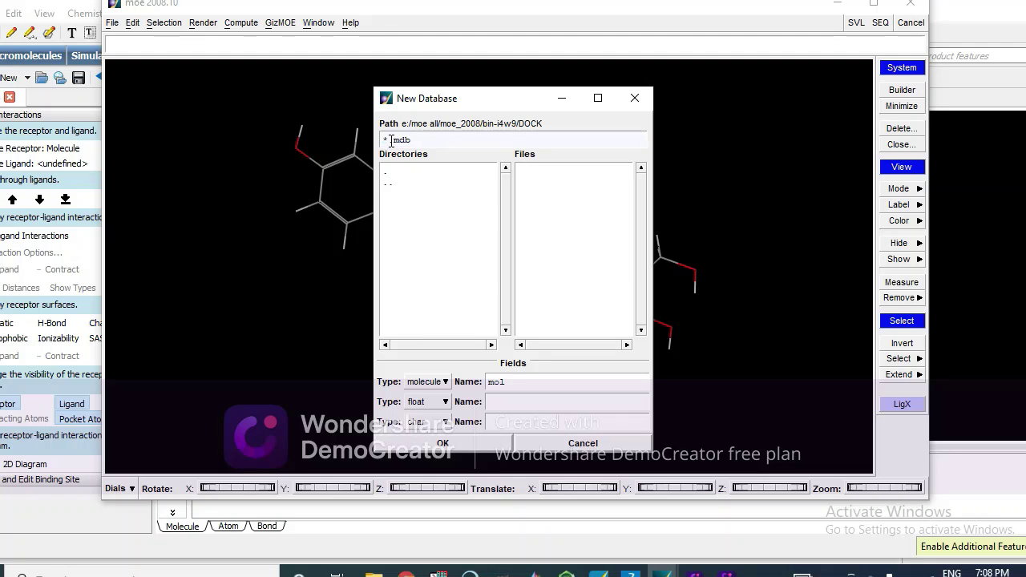
pyautogui.press('BackSpace')
pyautogui.write('comp')
pyautogui.click(446, 451)
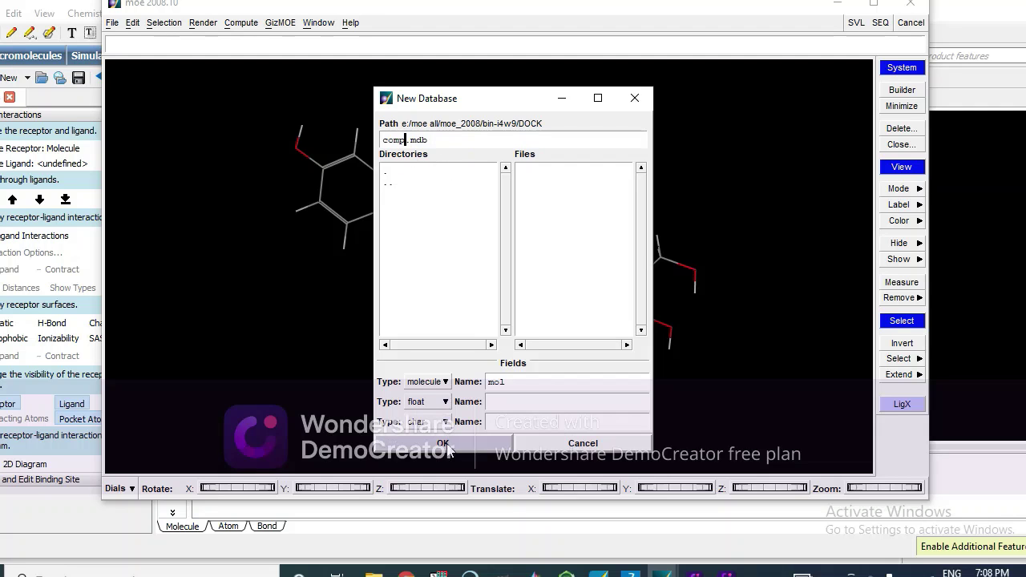
pyautogui.click(443, 446)
pyautogui.click(654, 172)
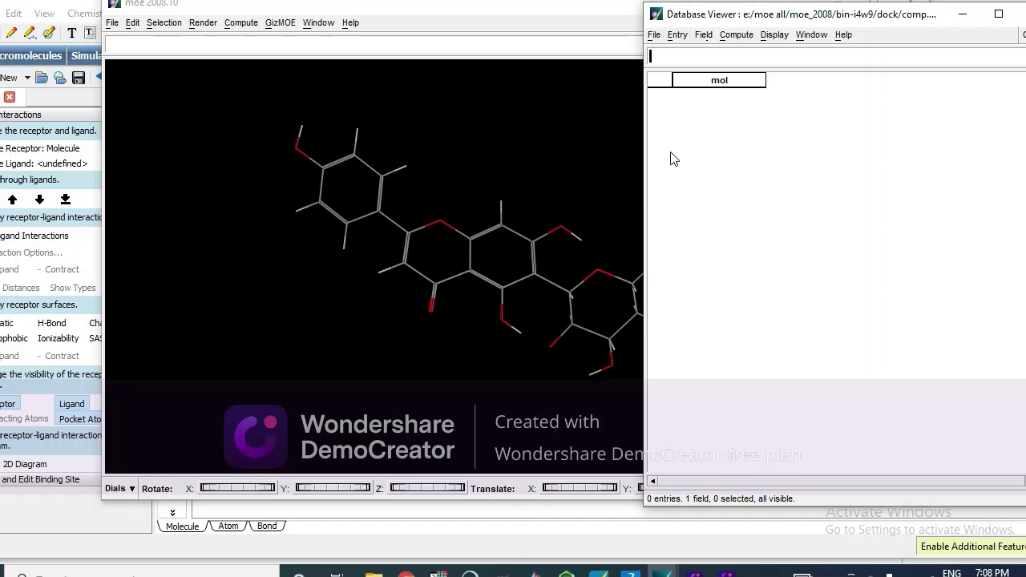
# Step: Add the displayed molecule to comp.mdb as a new entry
pyautogui.click(678, 36)
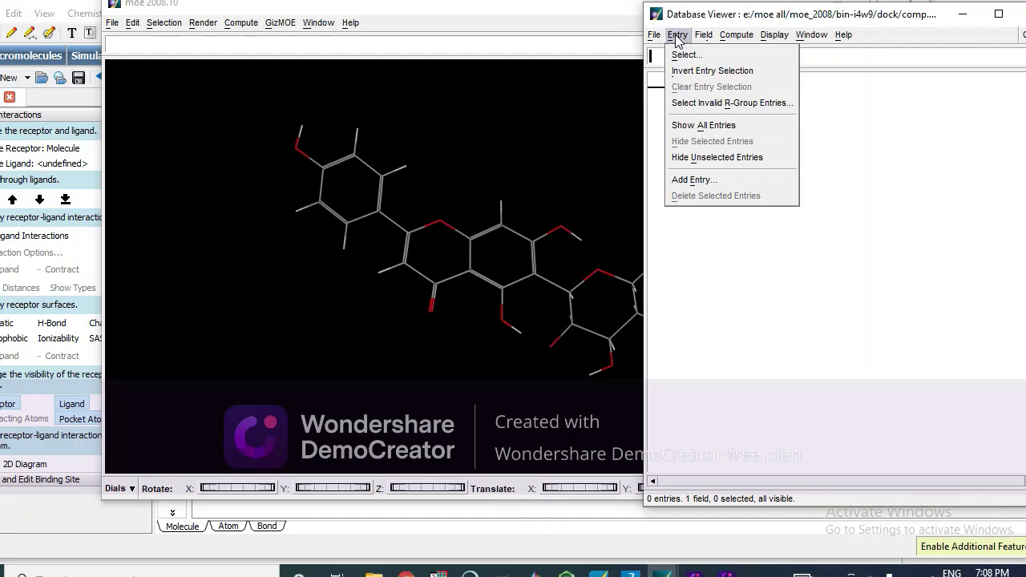
pyautogui.click(692, 179)
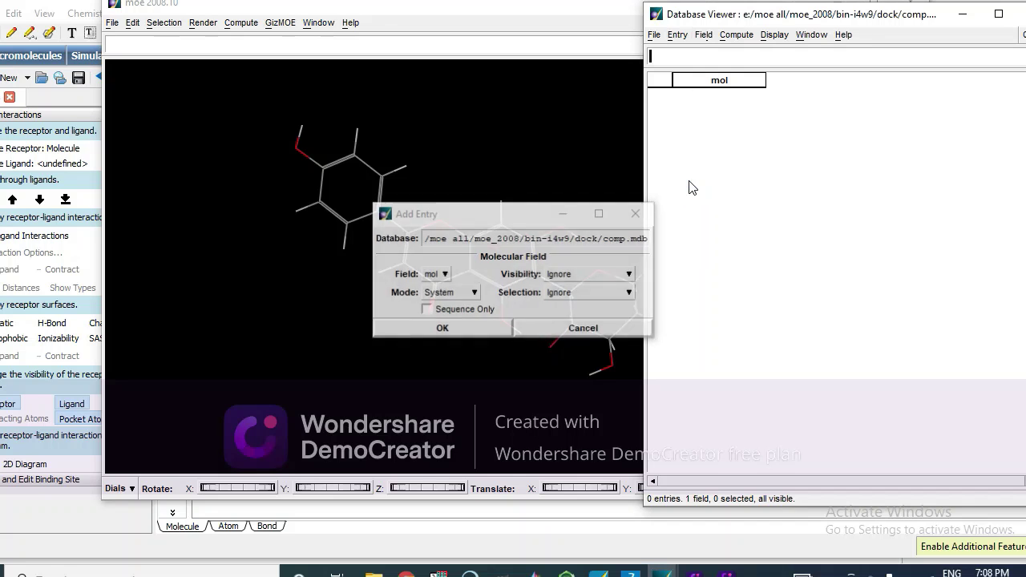
pyautogui.click(442, 329)
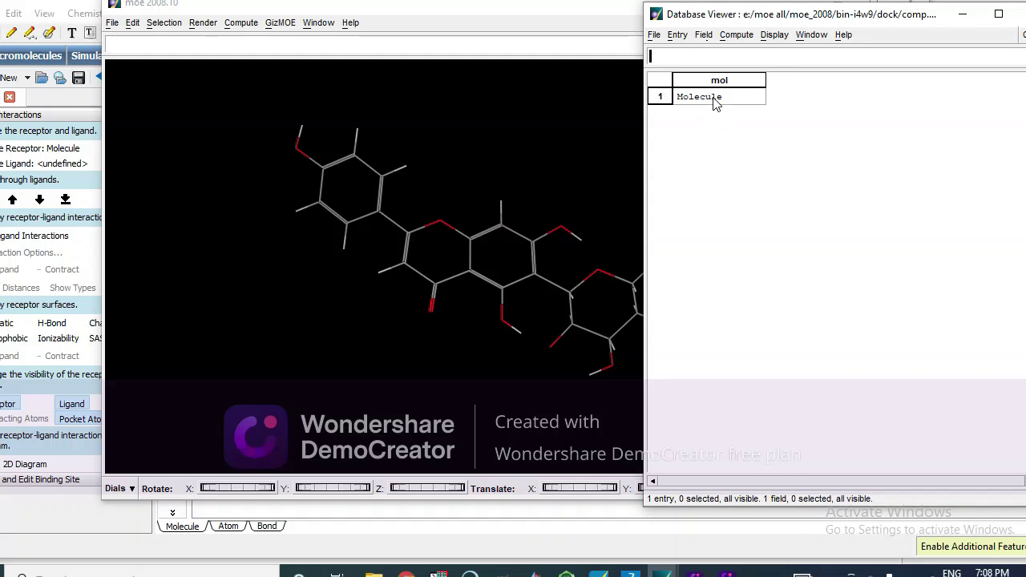
# Step: Rename the entry's molecule to comp.2 and minimize the Database Viewer
pyautogui.rightClick(716, 105)
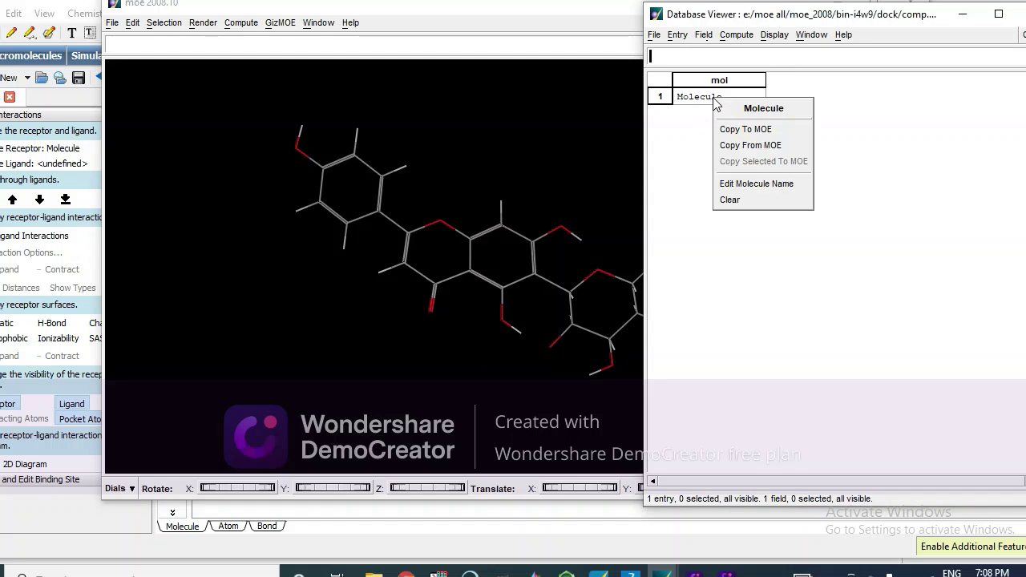
pyautogui.click(737, 186)
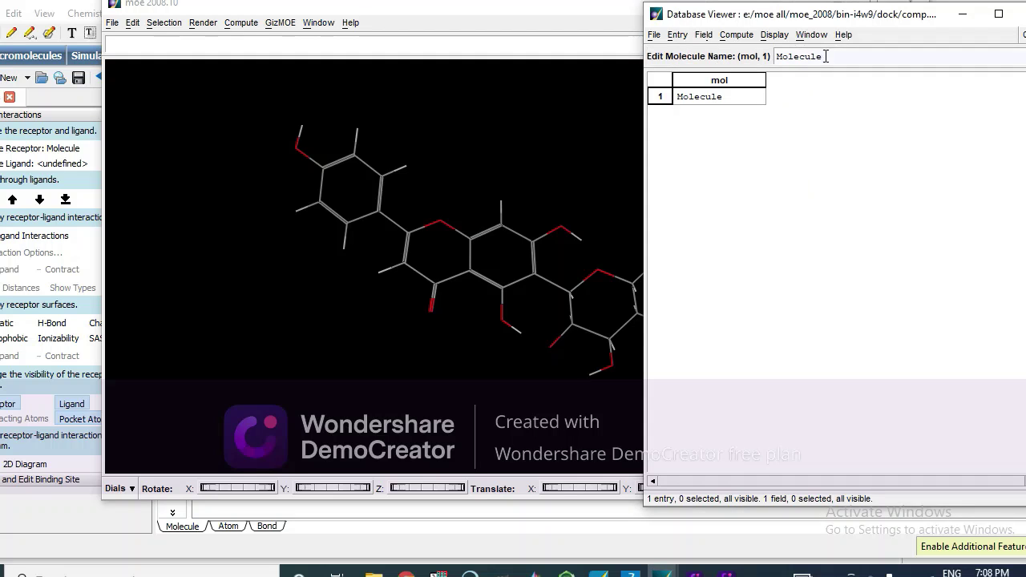
pyautogui.moveTo(826, 56); pyautogui.dragTo(736, 67)
pyautogui.write('cc')
pyautogui.press('Return')
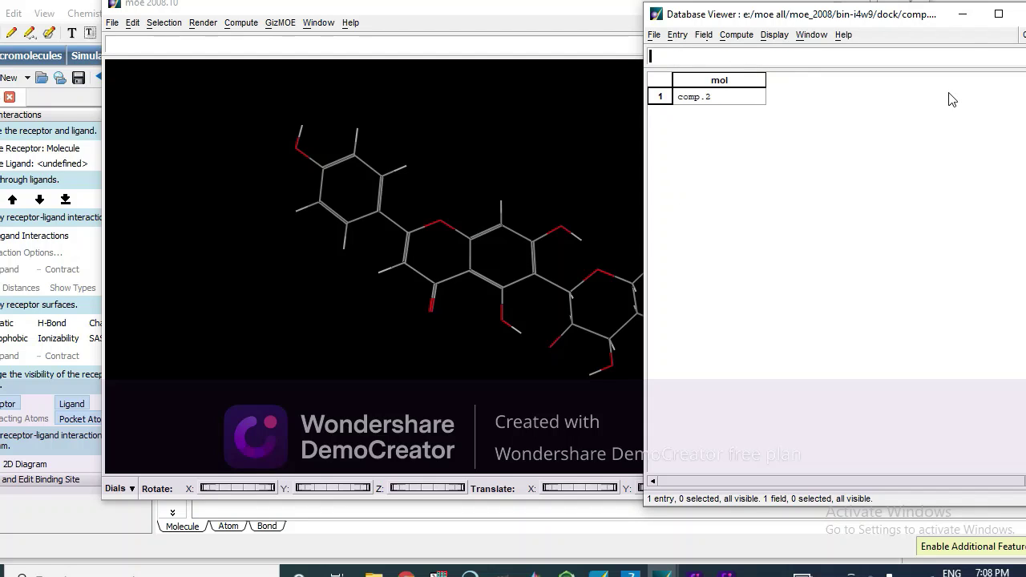
pyautogui.click(963, 20)
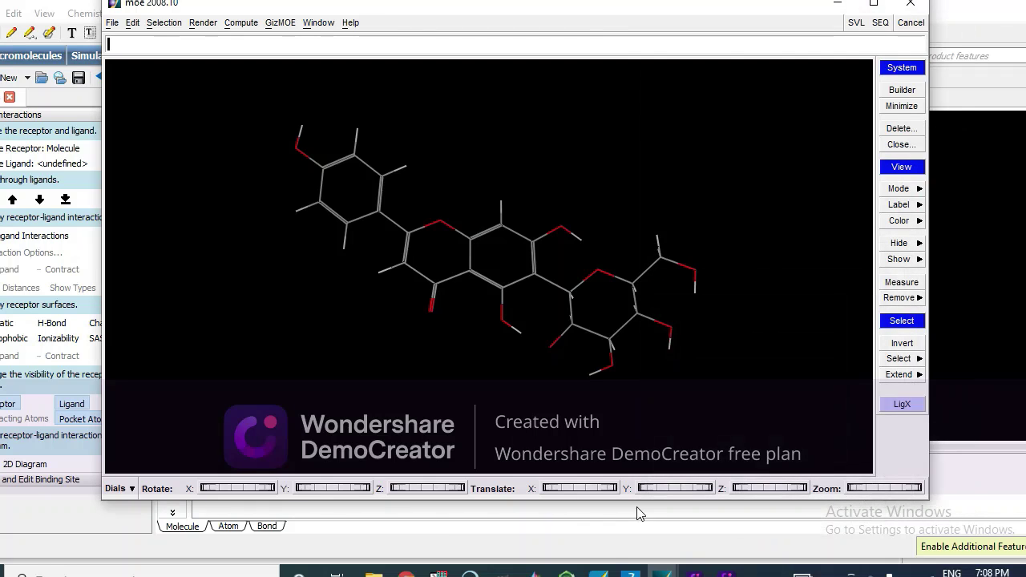
pyautogui.moveTo(600, 571)
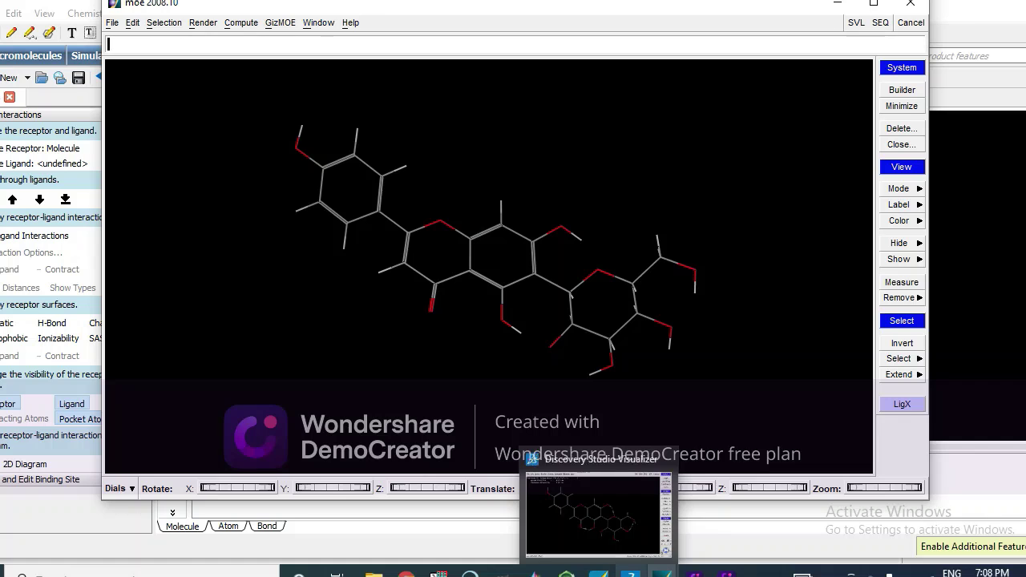
# Step: Copy the Compound 5 structure from the ChemDraw drawing to the clipboard
pyautogui.click(593, 513)
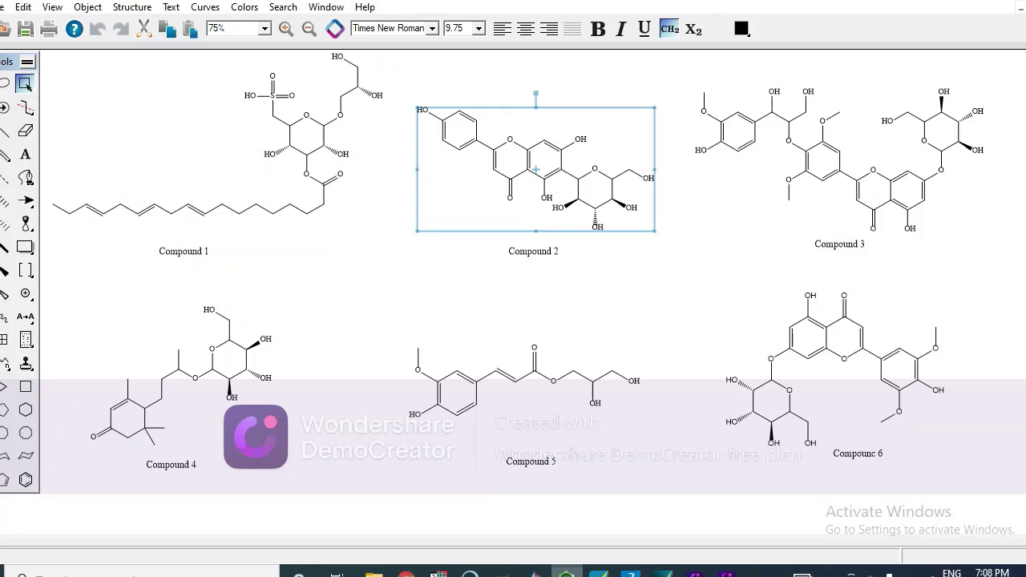
pyautogui.moveTo(395, 320); pyautogui.dragTo(673, 451)
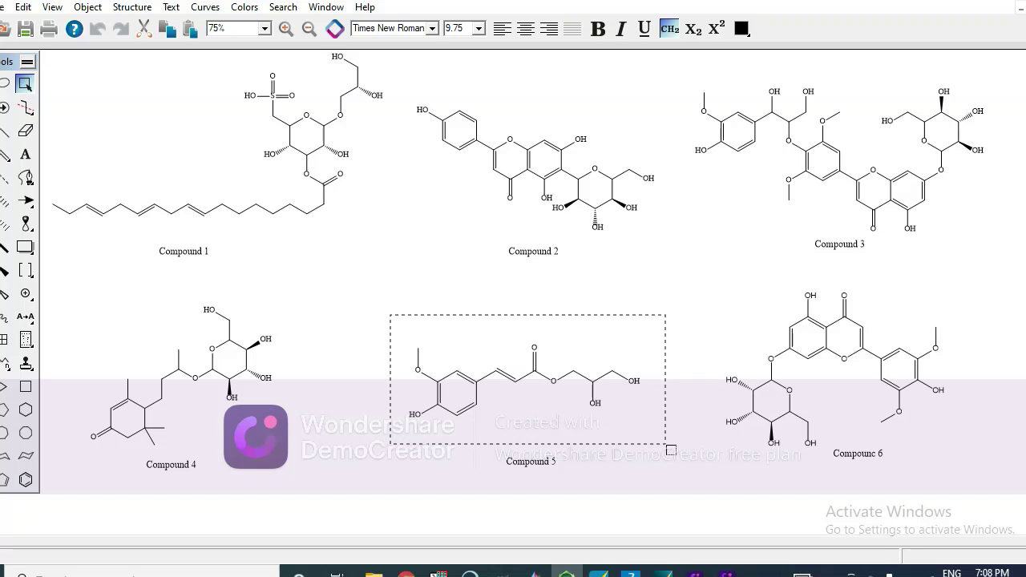
pyautogui.rightClick(488, 362)
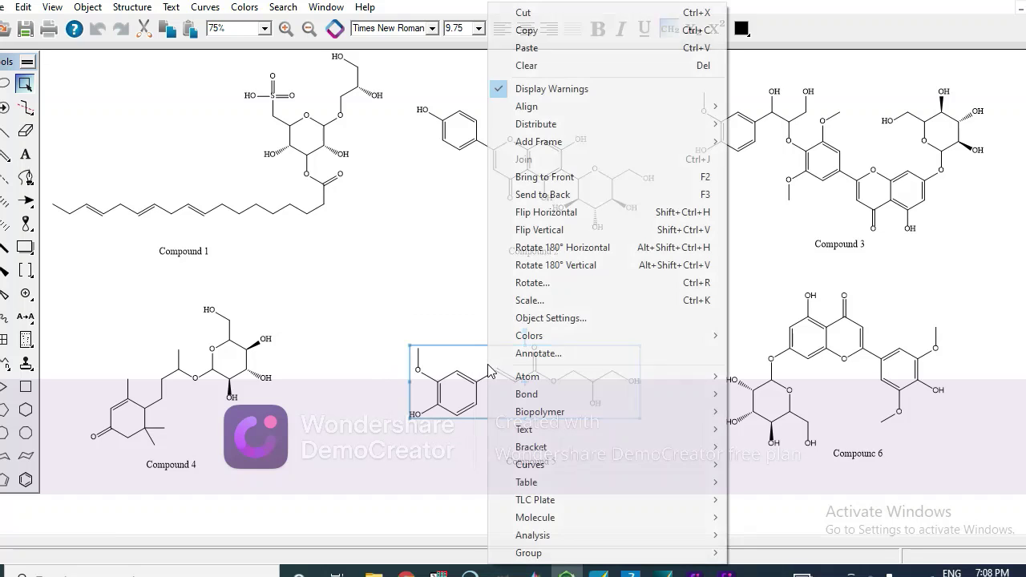
pyautogui.click(527, 30)
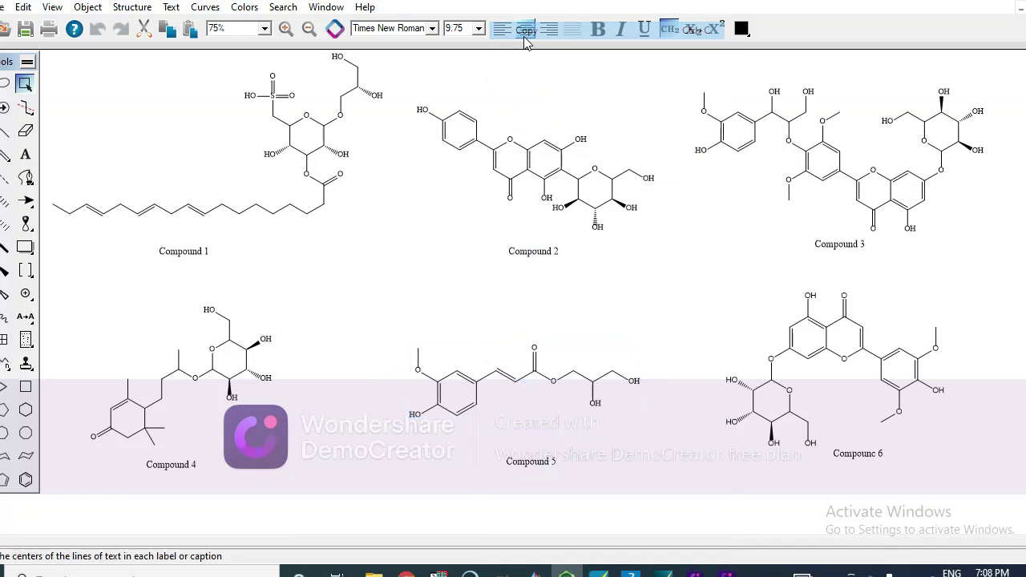
pyautogui.moveTo(567, 574)
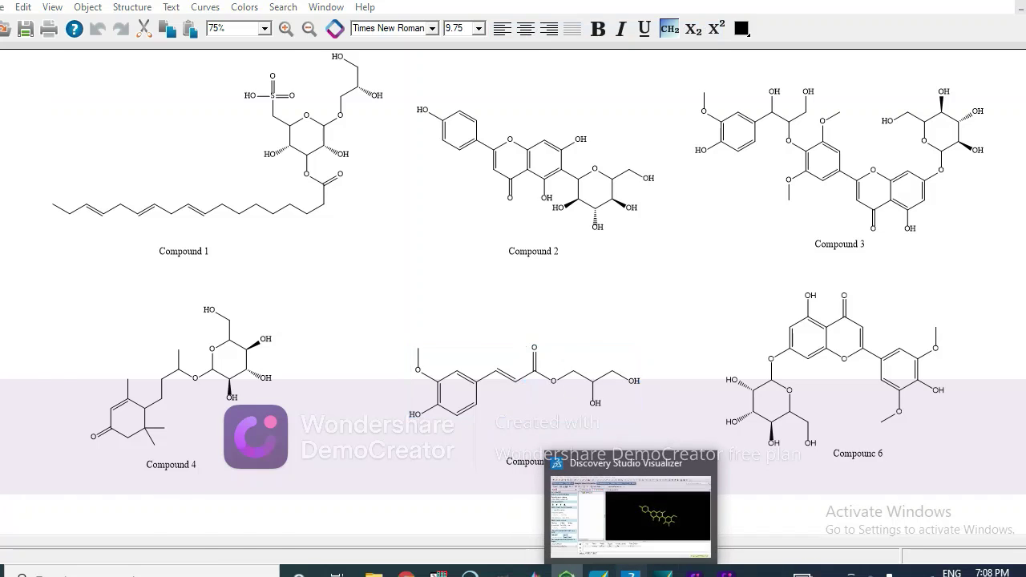
# Step: Copy the 3D molecule from Discovery Studio's Molecule (1) tab, then return to MOE
pyautogui.click(614, 510)
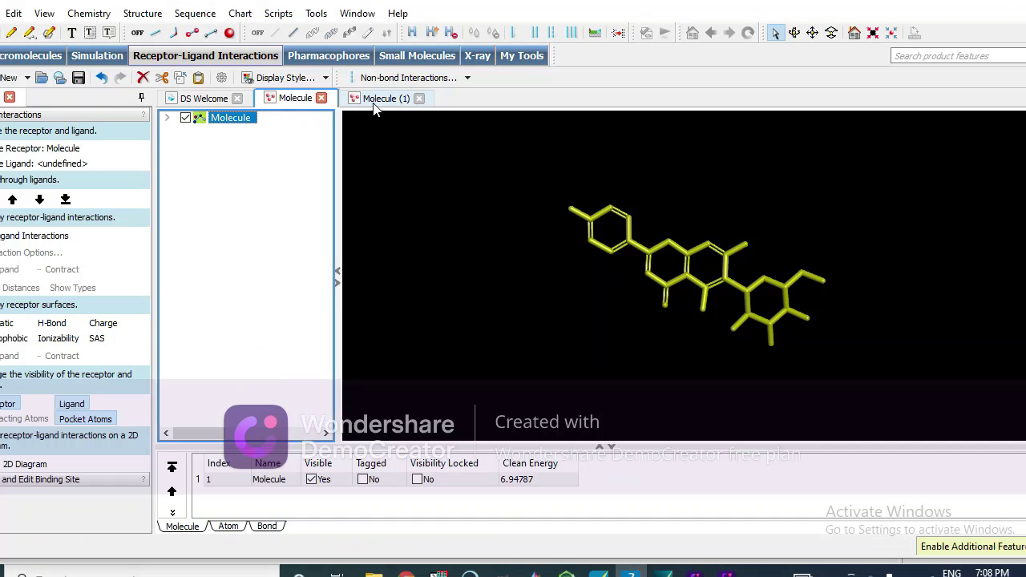
pyautogui.click(381, 99)
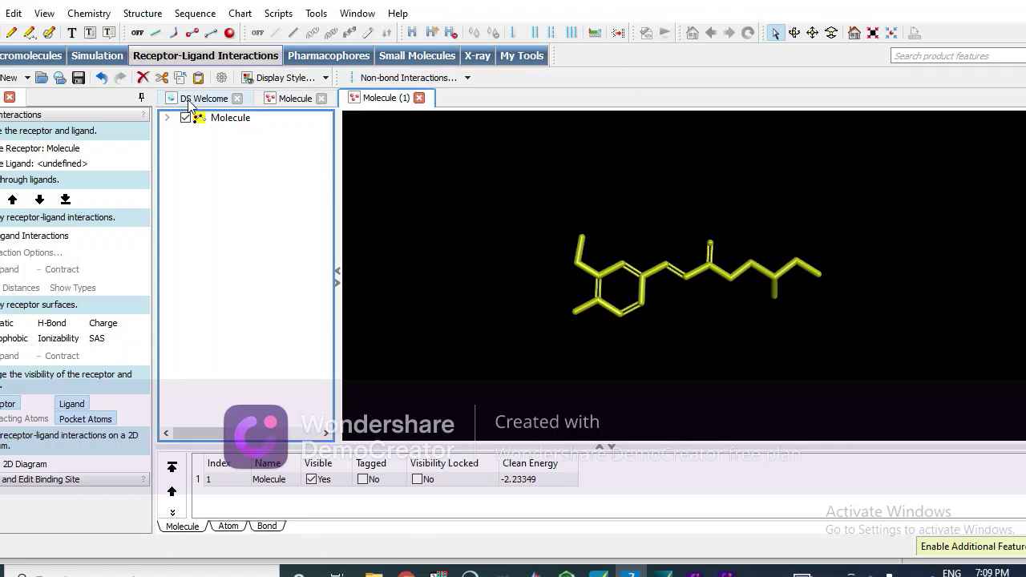
pyautogui.click(222, 121)
pyautogui.rightClick(223, 124)
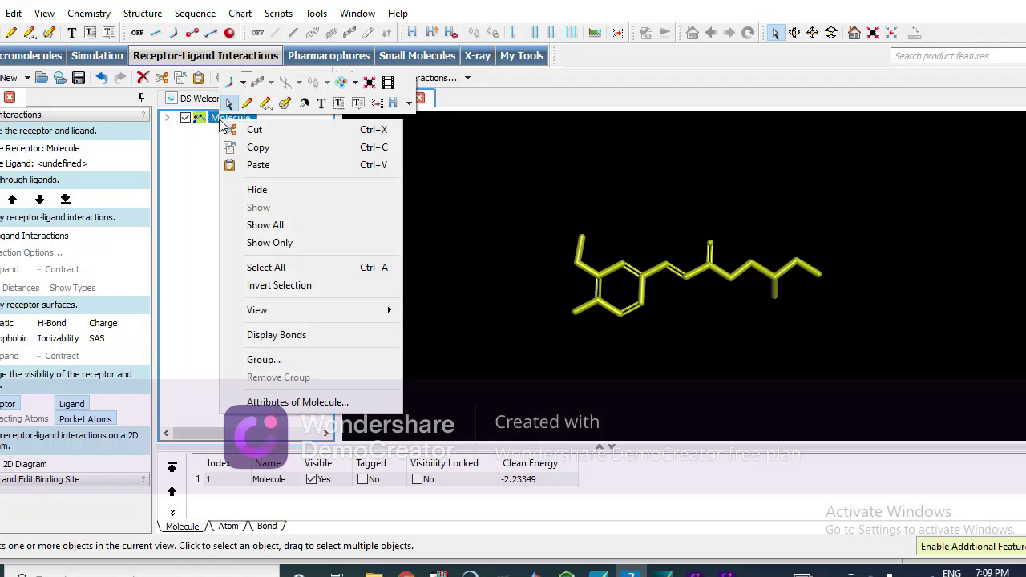
pyautogui.click(255, 151)
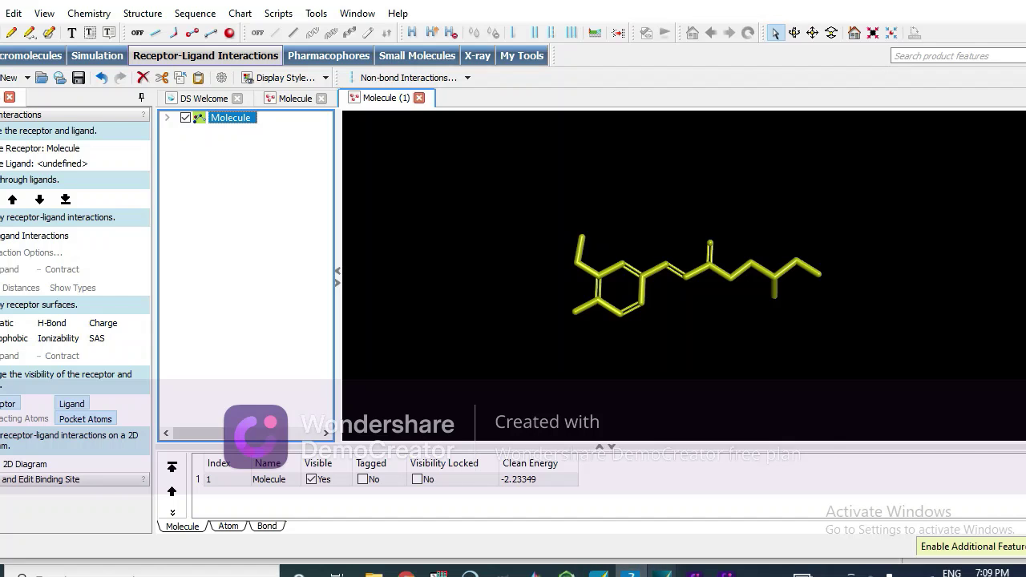
pyautogui.moveTo(662, 571)
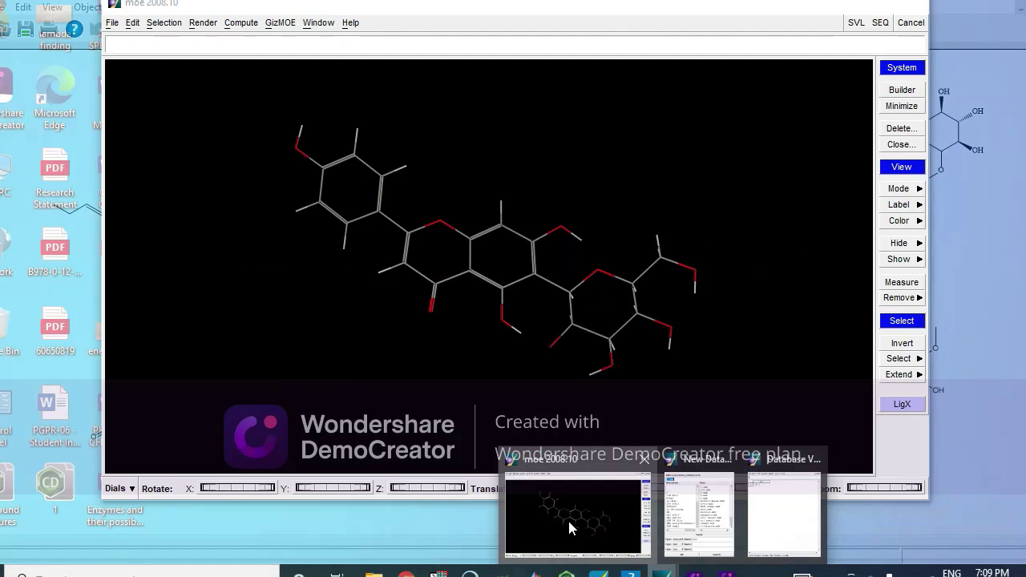
pyautogui.click(568, 518)
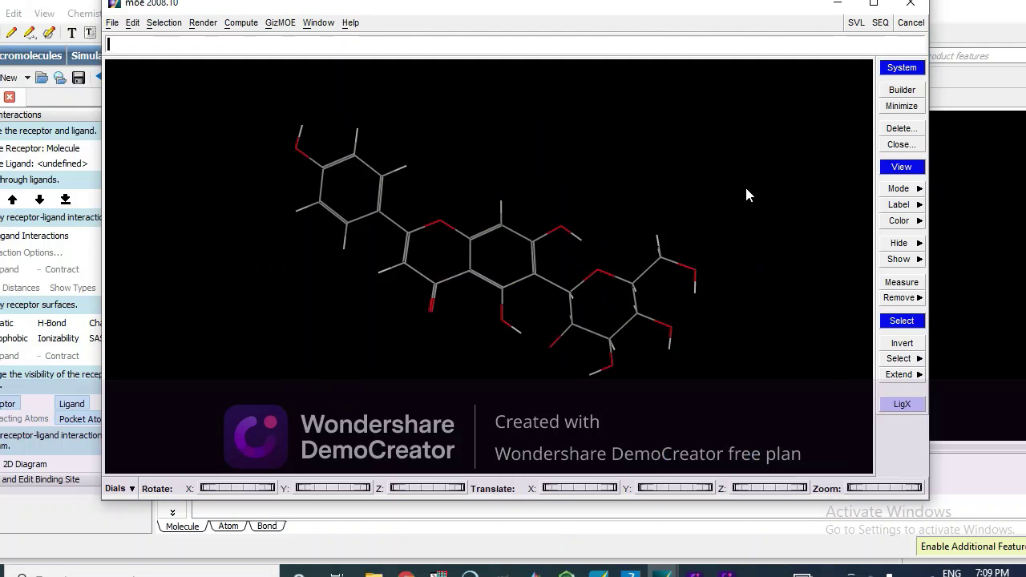
# Step: Clear the previous molecule from the MOE workspace and paste in Compound 5
pyautogui.click(901, 145)
pyautogui.click(475, 324)
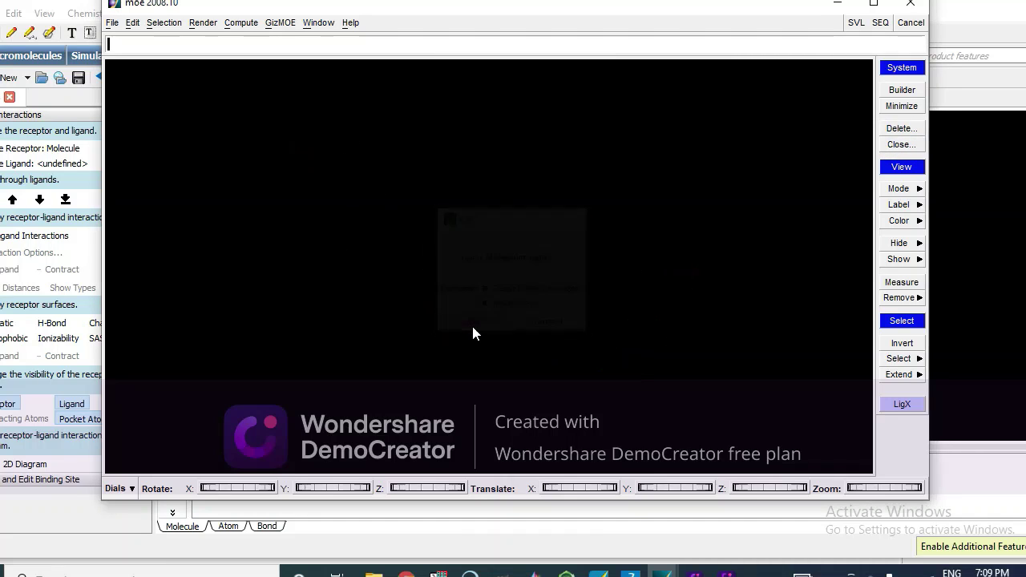
pyautogui.click(133, 23)
pyautogui.click(132, 23)
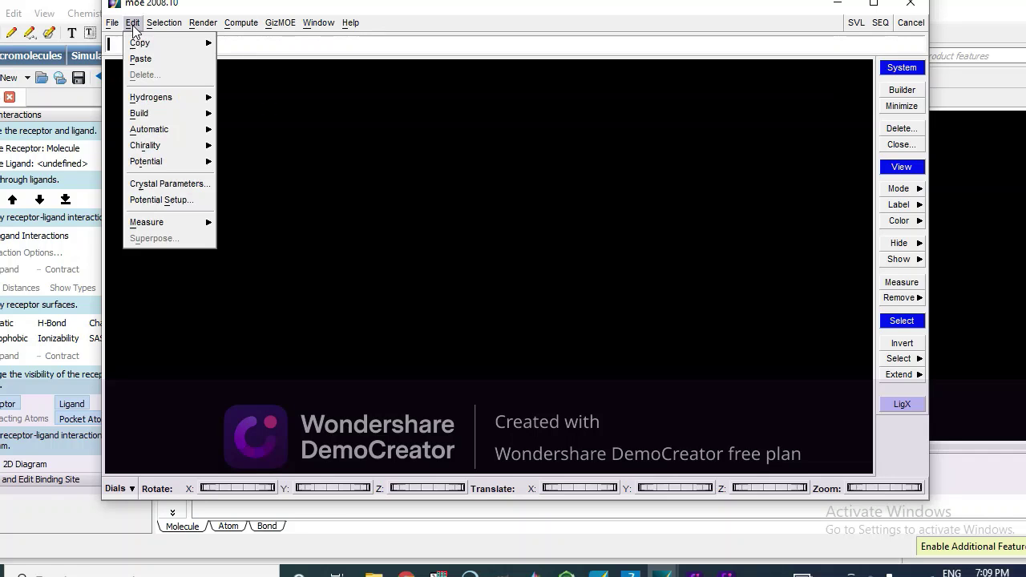
pyautogui.click(137, 58)
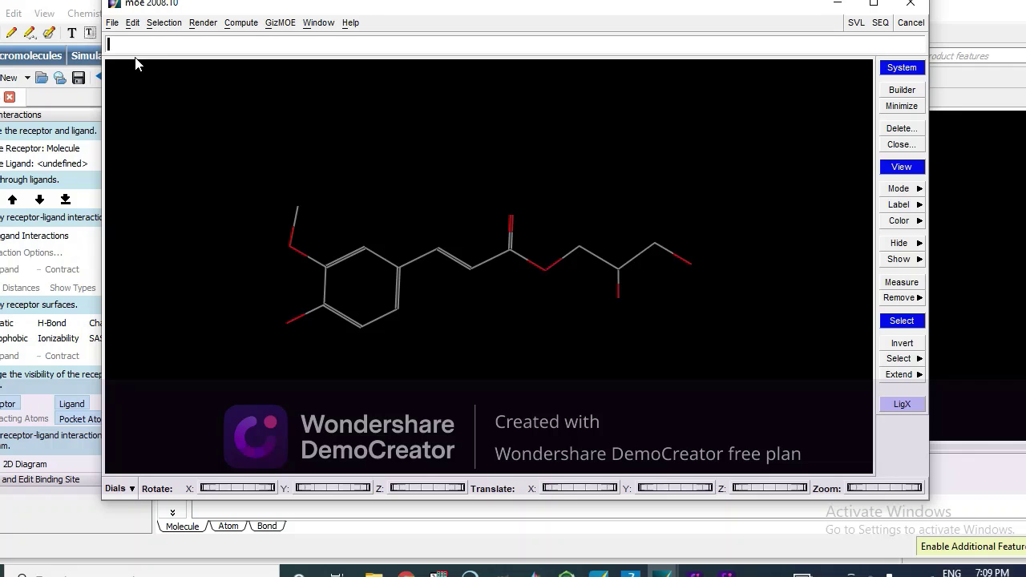
# Step: Add hydrogens to Compound 5 with Protonate 3D
pyautogui.click(242, 22)
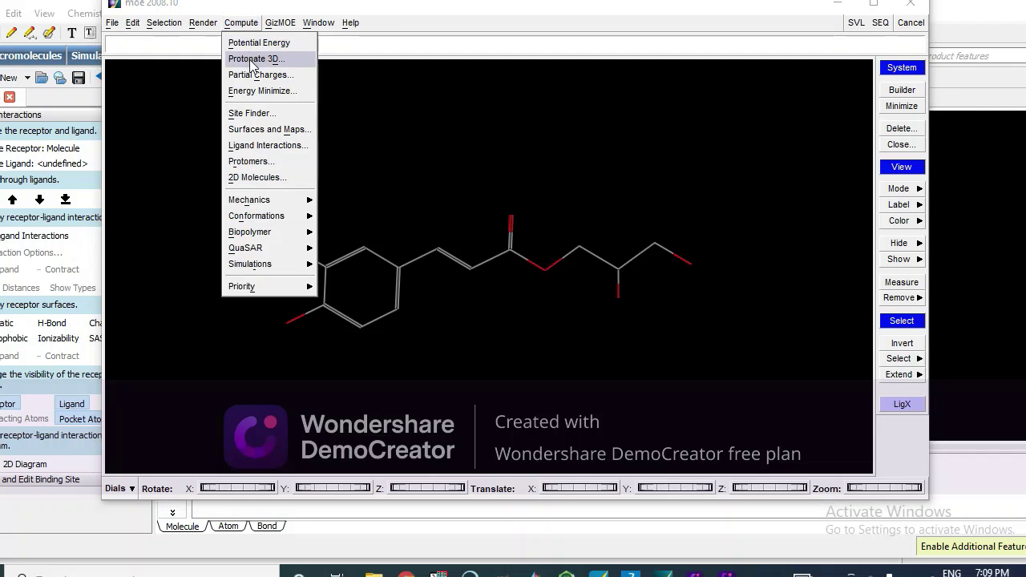
pyautogui.click(255, 59)
pyautogui.click(442, 391)
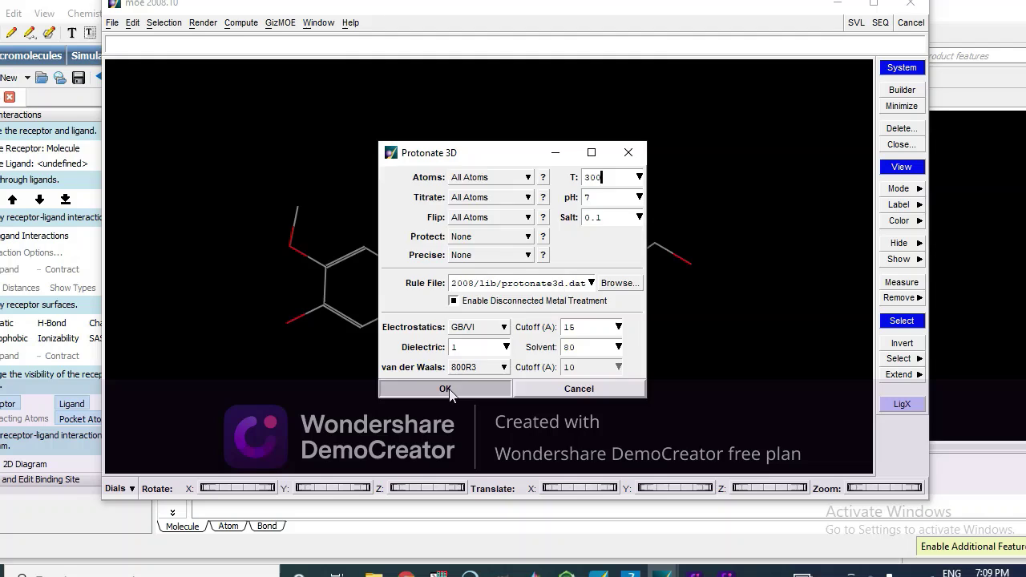
# Step: Energy-minimize the protonated Compound 5
pyautogui.click(237, 26)
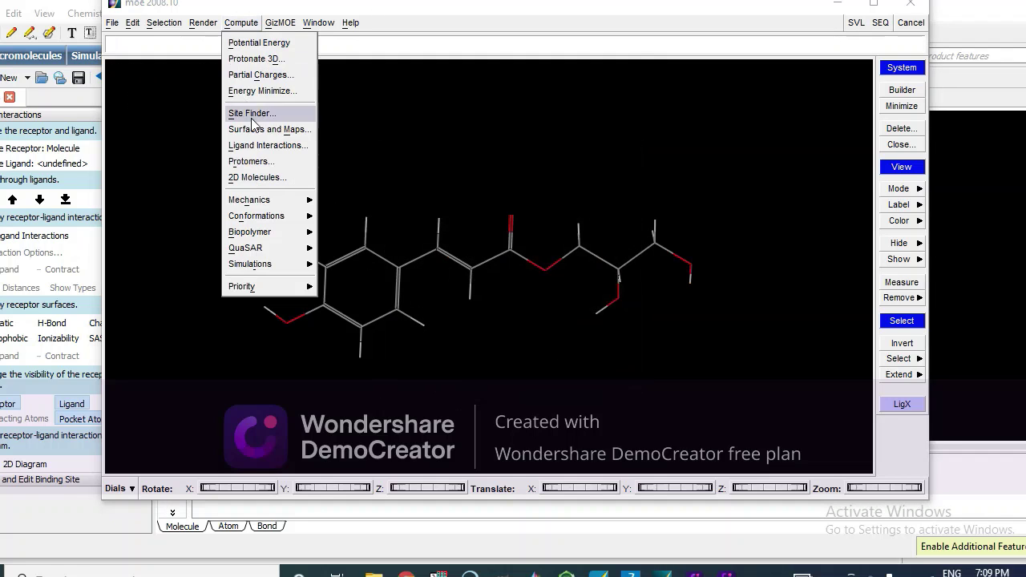
pyautogui.click(248, 91)
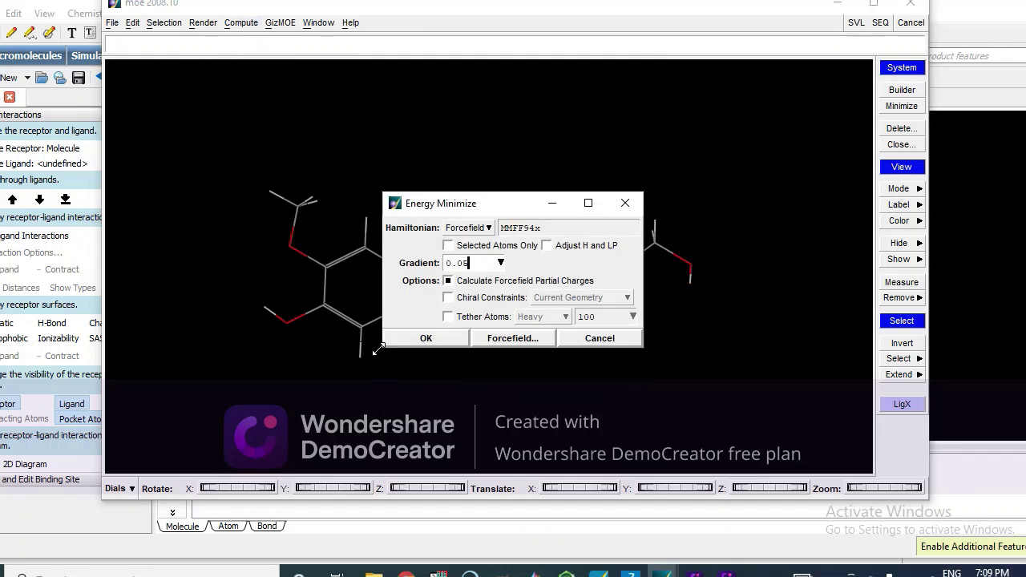
pyautogui.click(424, 340)
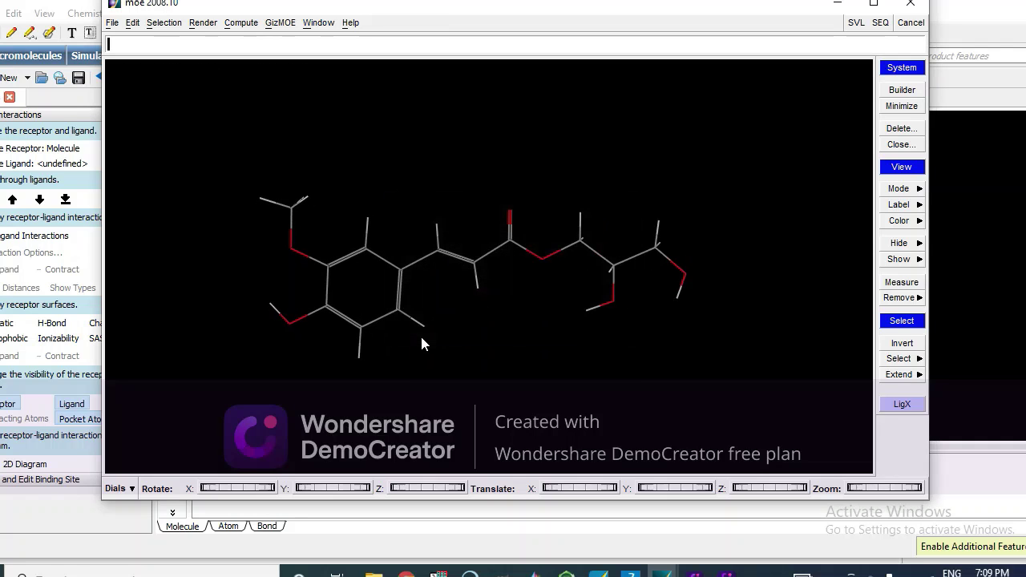
pyautogui.click(662, 571)
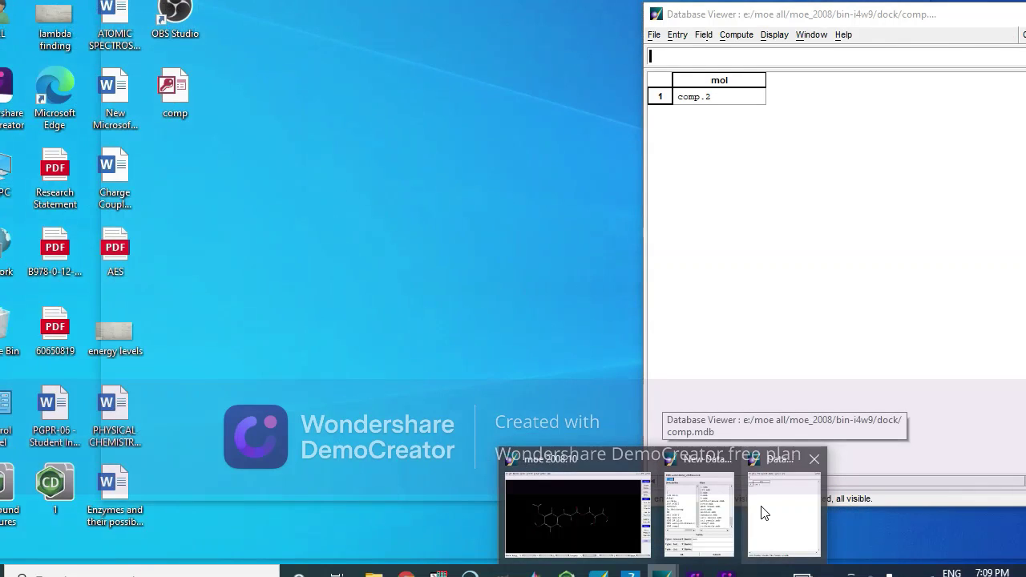
# Step: Add the current Compound 5 molecule to comp.mdb as entry 2
pyautogui.click(765, 521)
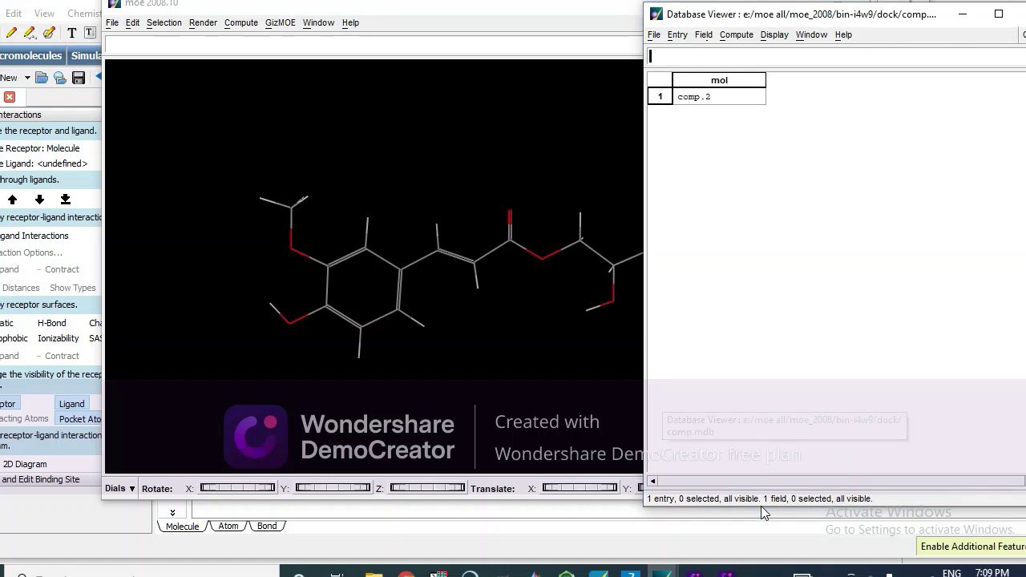
pyautogui.click(677, 35)
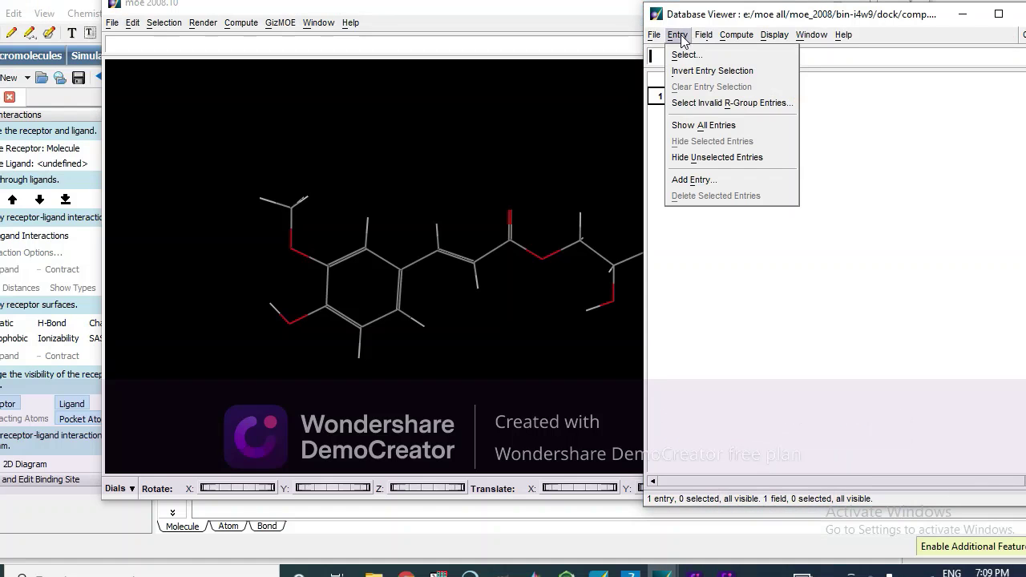
pyautogui.click(692, 179)
pyautogui.click(452, 328)
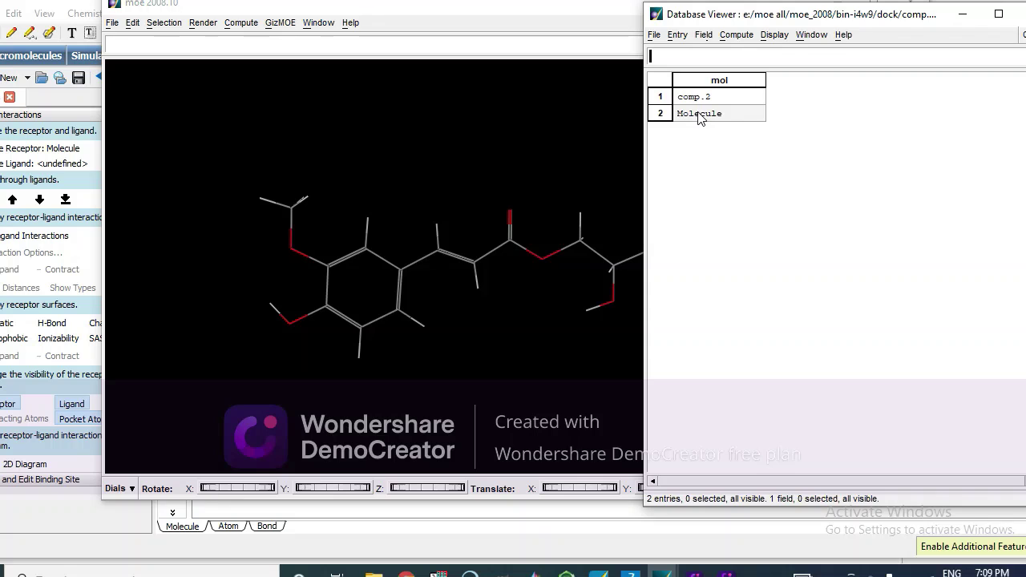
# Step: Rename the second entry's molecule to comp.5
pyautogui.rightClick(700, 118)
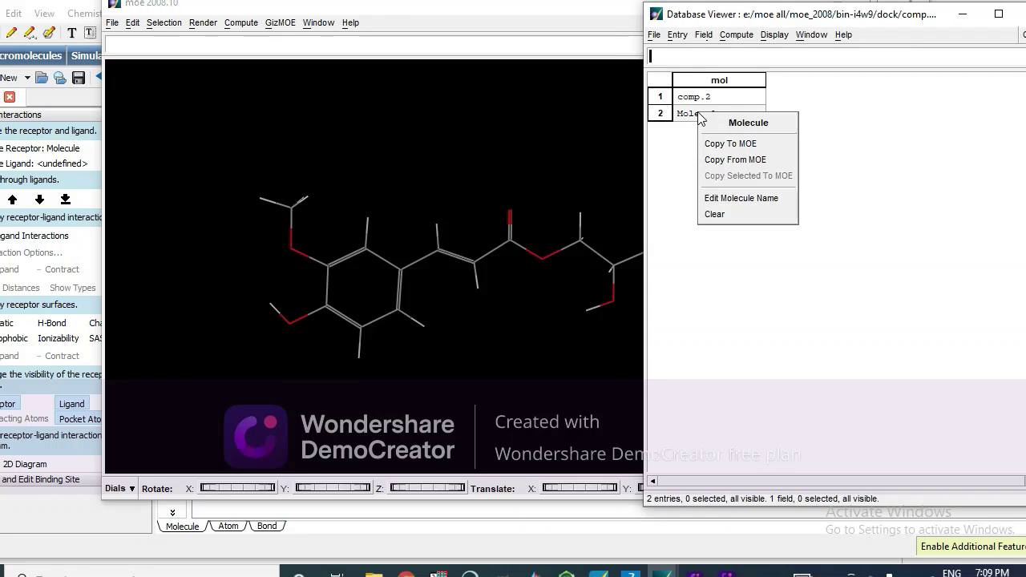
pyautogui.click(718, 201)
pyautogui.moveTo(842, 55); pyautogui.dragTo(702, 75)
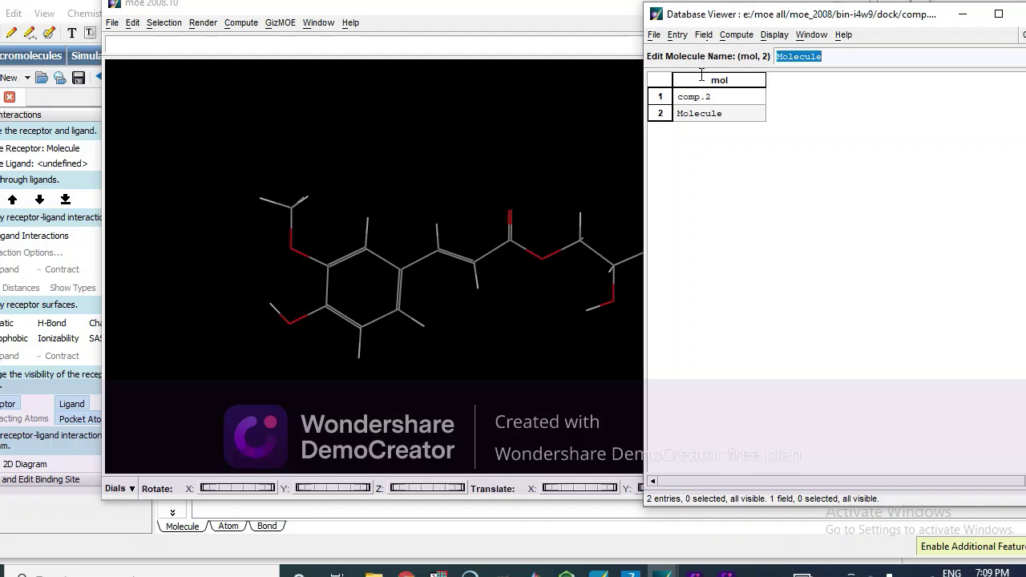
pyautogui.write('comp.5')
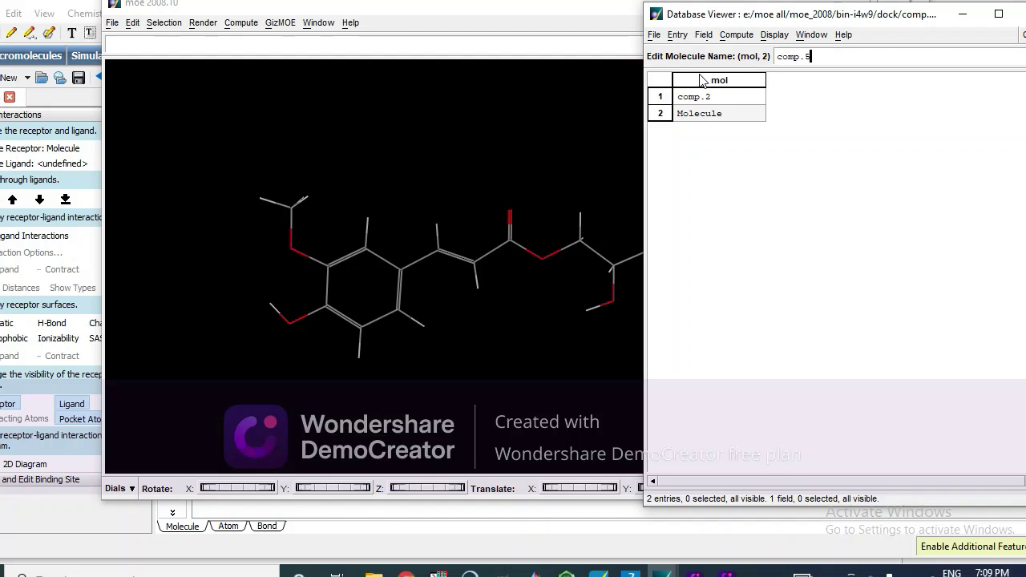
pyautogui.press('Return')
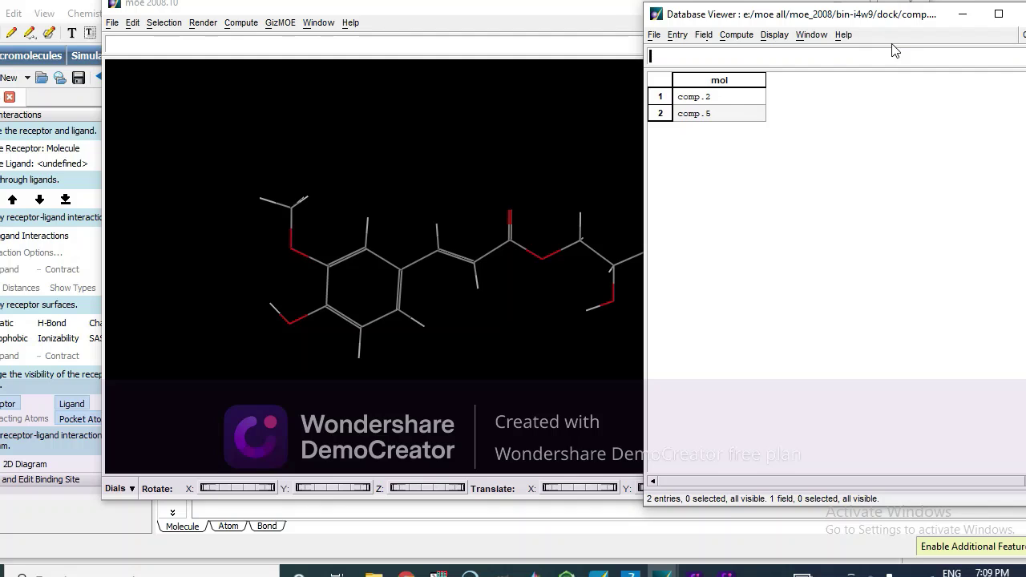
pyautogui.click(963, 23)
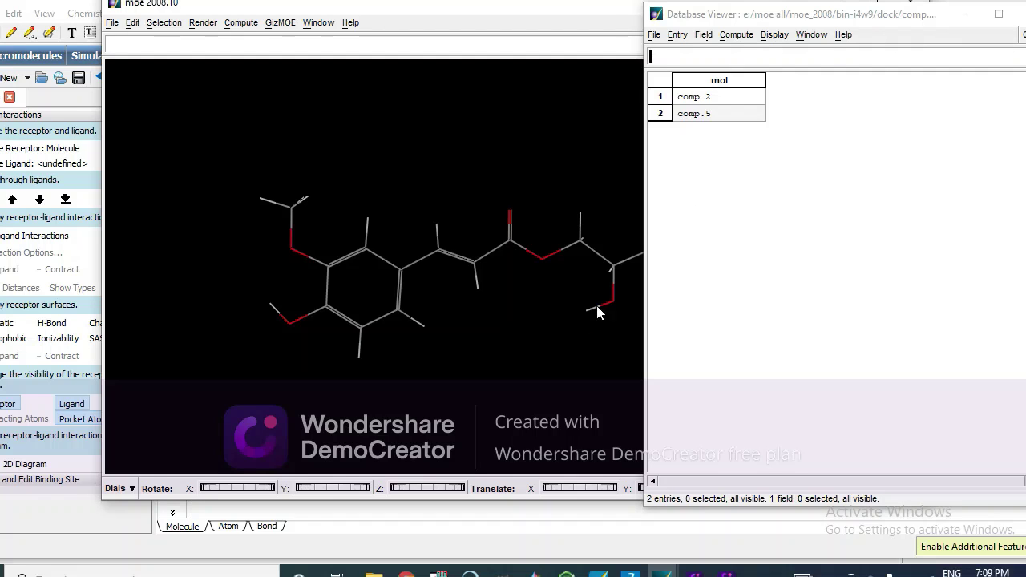
pyautogui.click(373, 571)
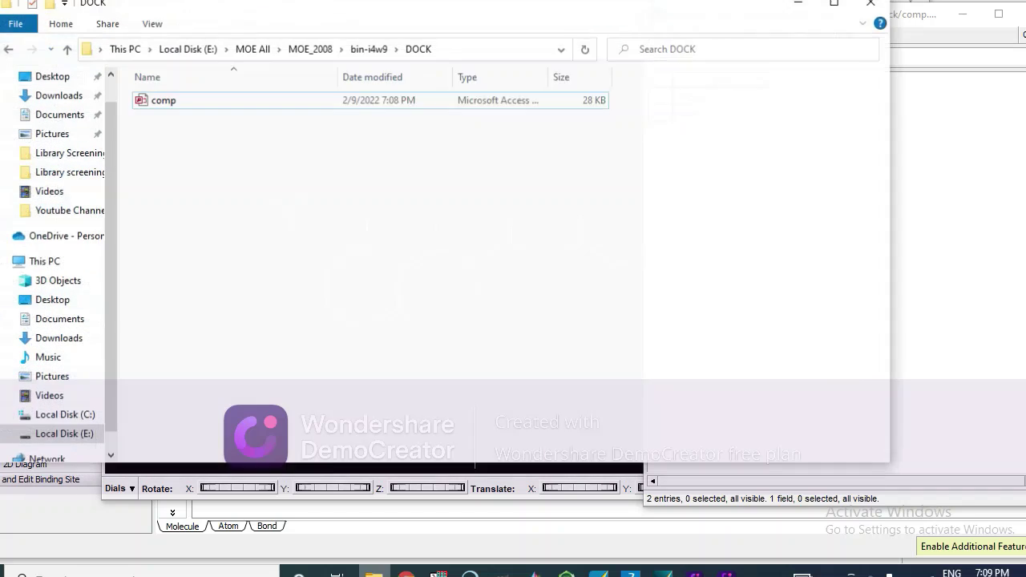
pyautogui.click(156, 108)
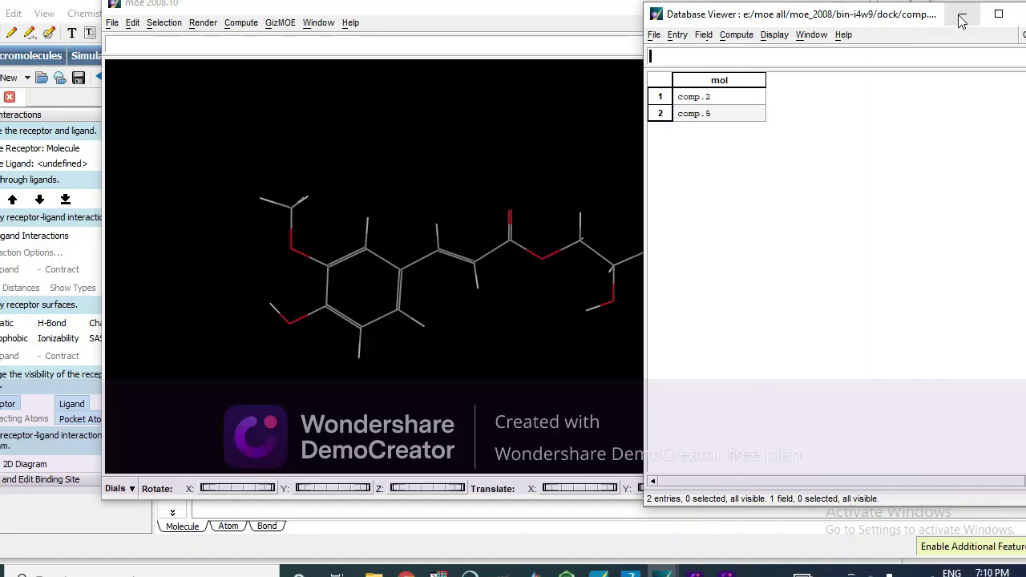
# Step: Switch from MOE 2008 to MOE 2019 and energy-minimize the protonated molecule
pyautogui.click(962, 14)
pyautogui.click(836, 9)
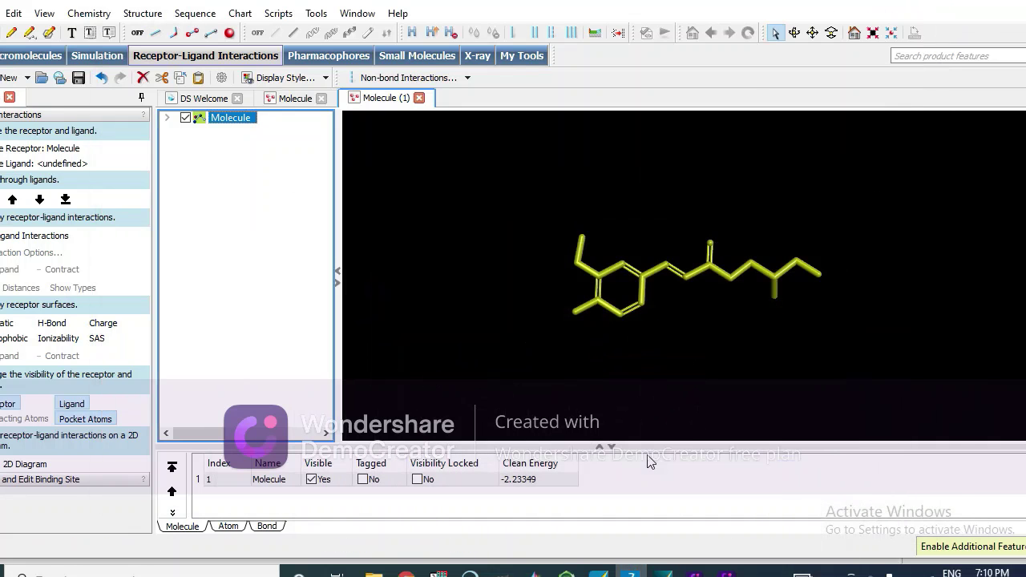
pyautogui.click(598, 571)
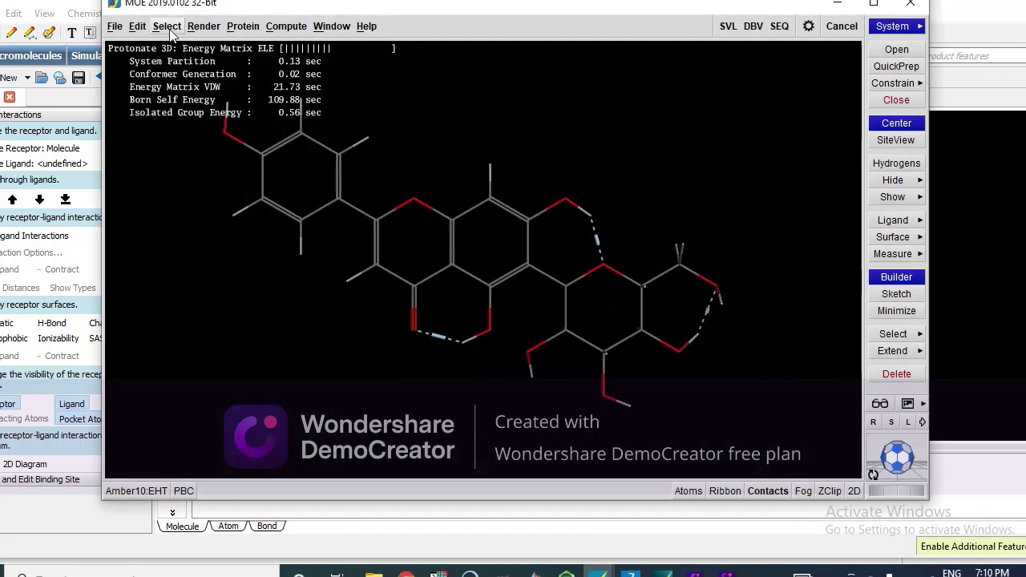
pyautogui.click(275, 27)
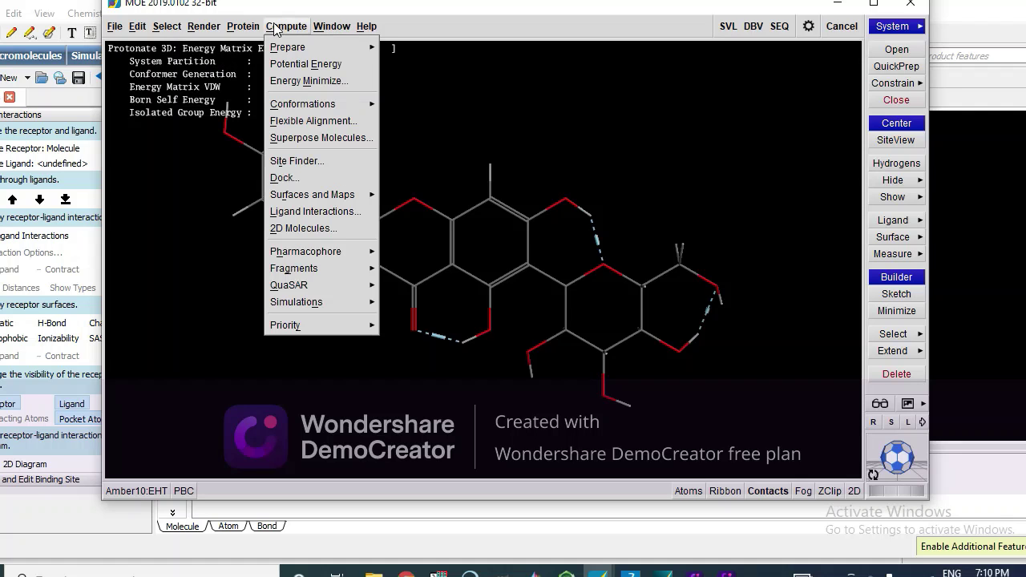
pyautogui.click(288, 81)
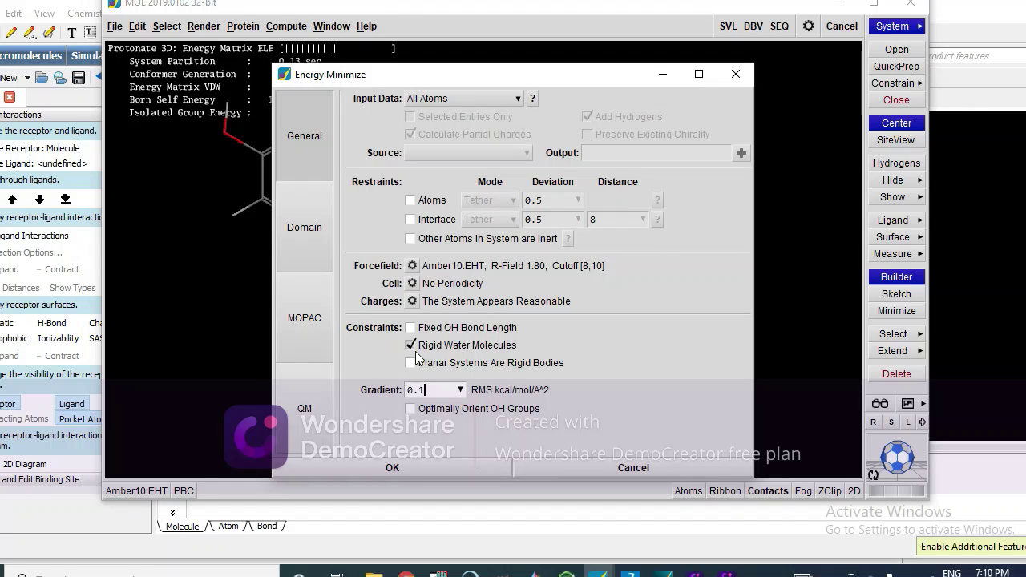
pyautogui.click(392, 469)
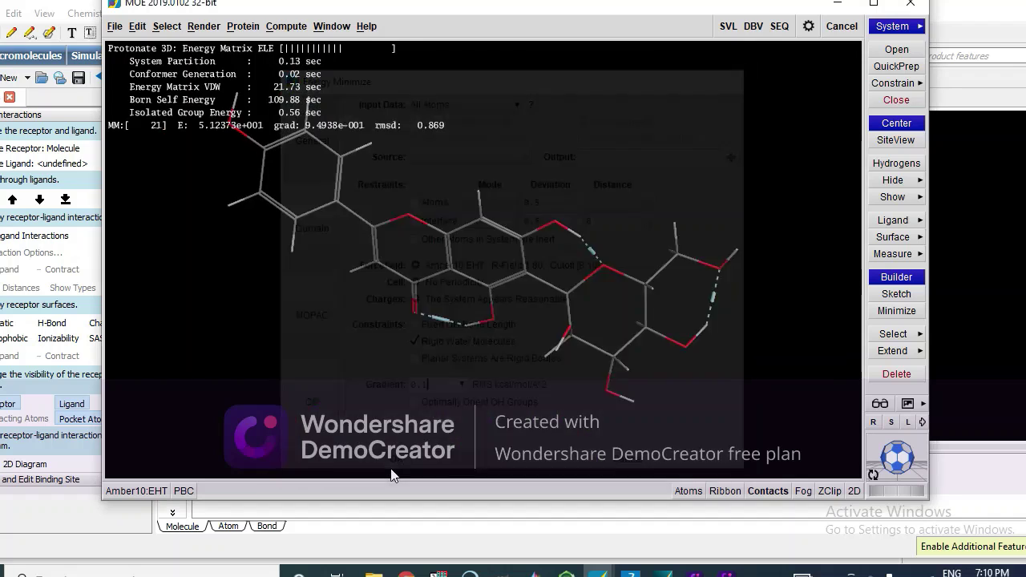
pyautogui.click(115, 26)
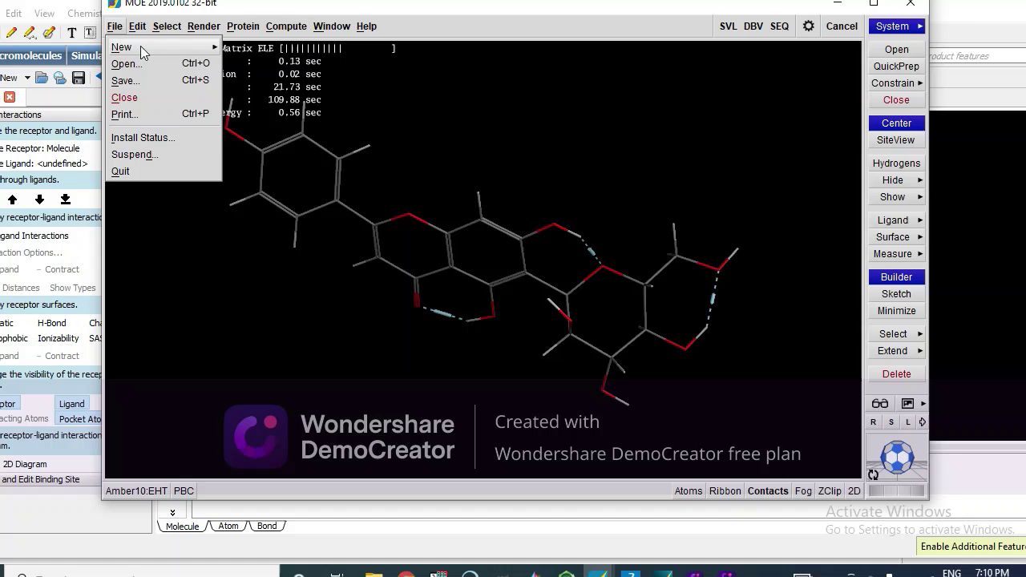
# Step: Create a new empty comp2.mdb database with a mol field on the Desktop
pyautogui.moveTo(121, 48)
pyautogui.click(248, 51)
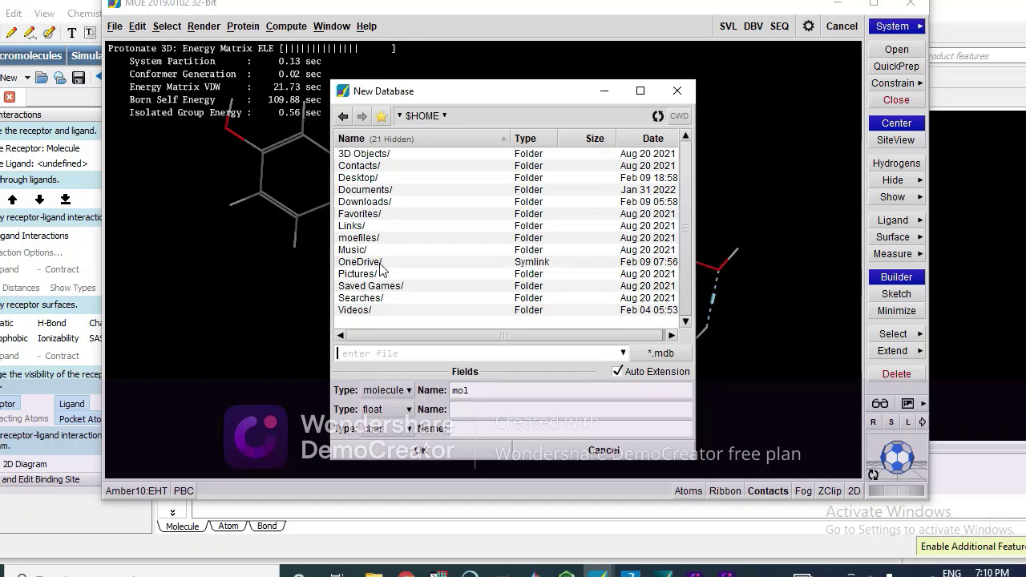
pyautogui.doubleClick(353, 178)
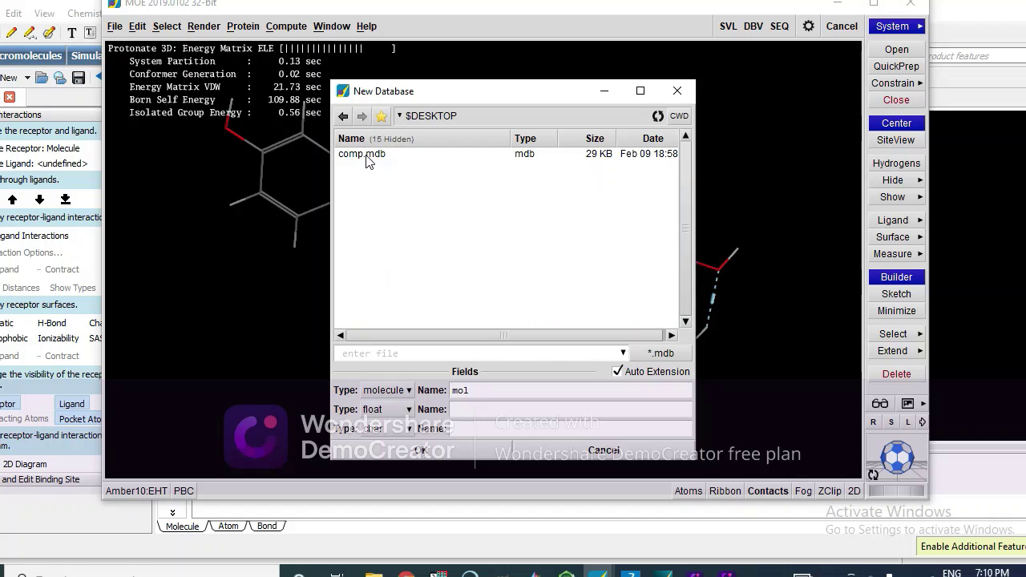
pyautogui.click(359, 156)
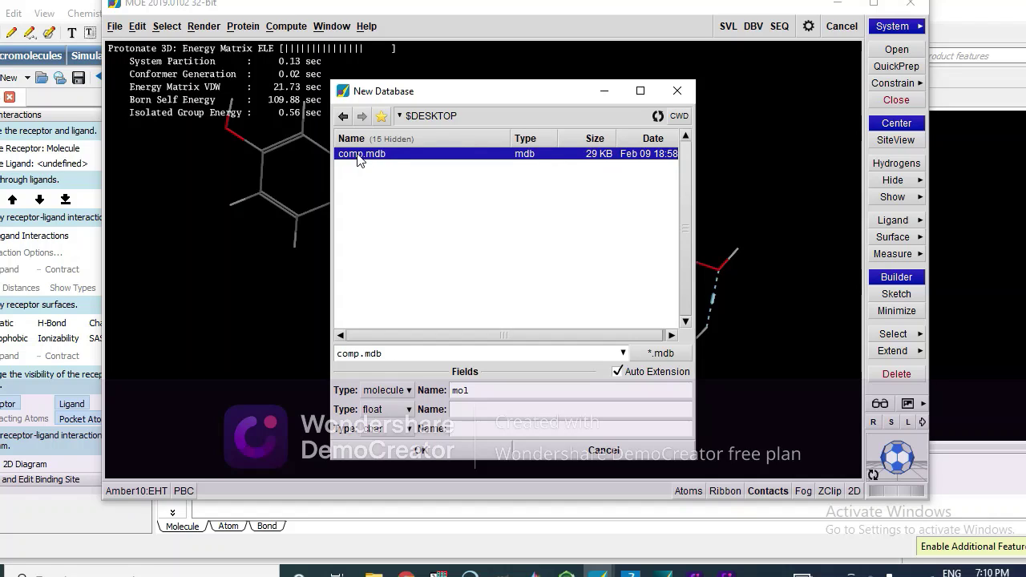
pyautogui.click(359, 356)
pyautogui.write('2')
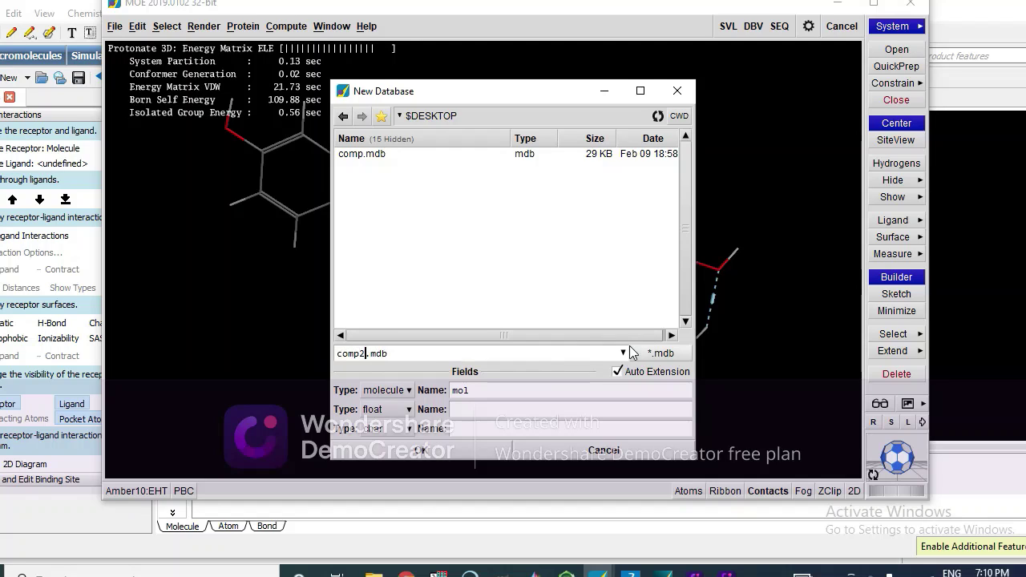
pyautogui.click(406, 454)
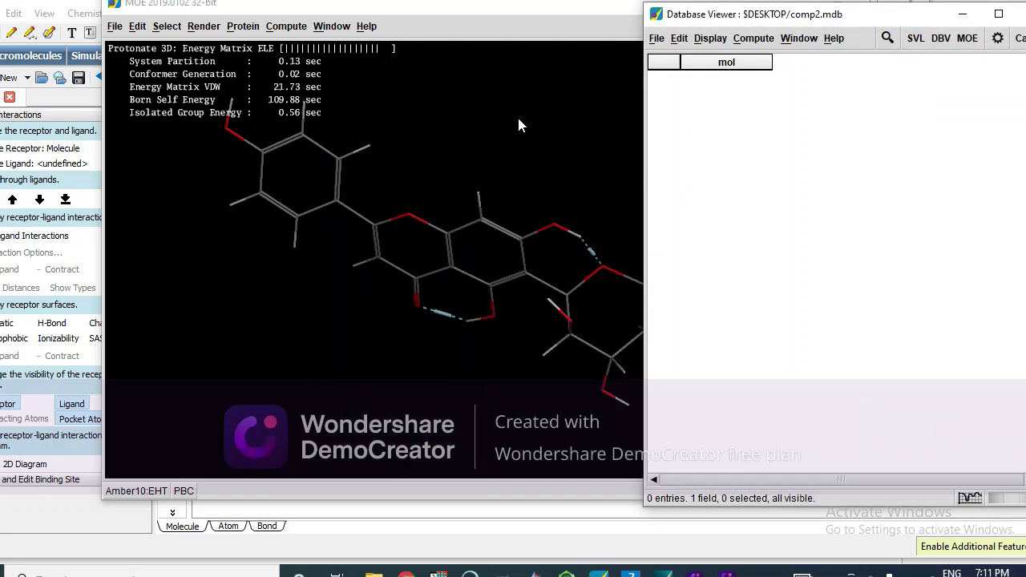
# Step: Add the current molecule to comp2.mdb as entry 1
pyautogui.click(679, 44)
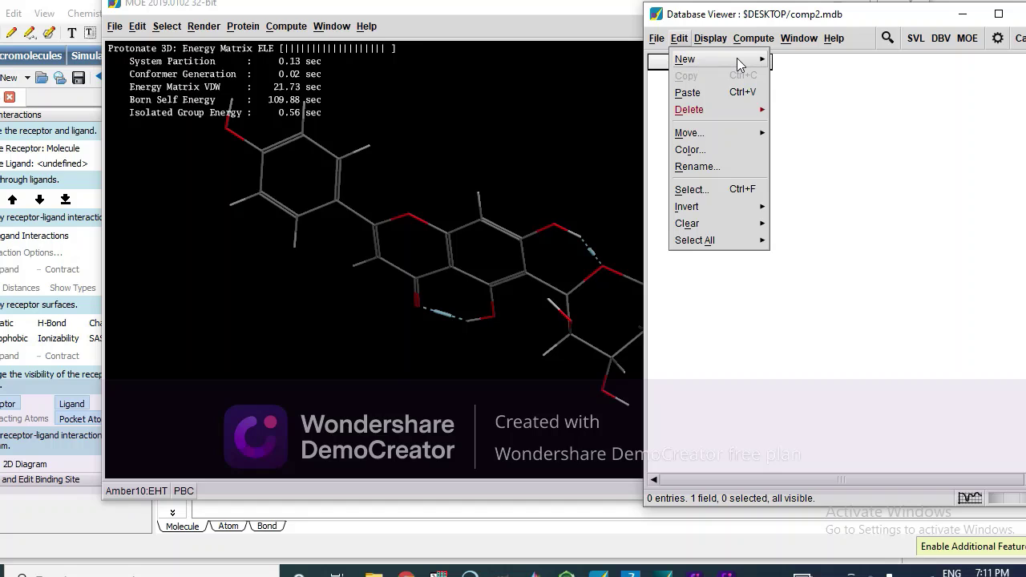
pyautogui.moveTo(686, 59)
pyautogui.click(788, 64)
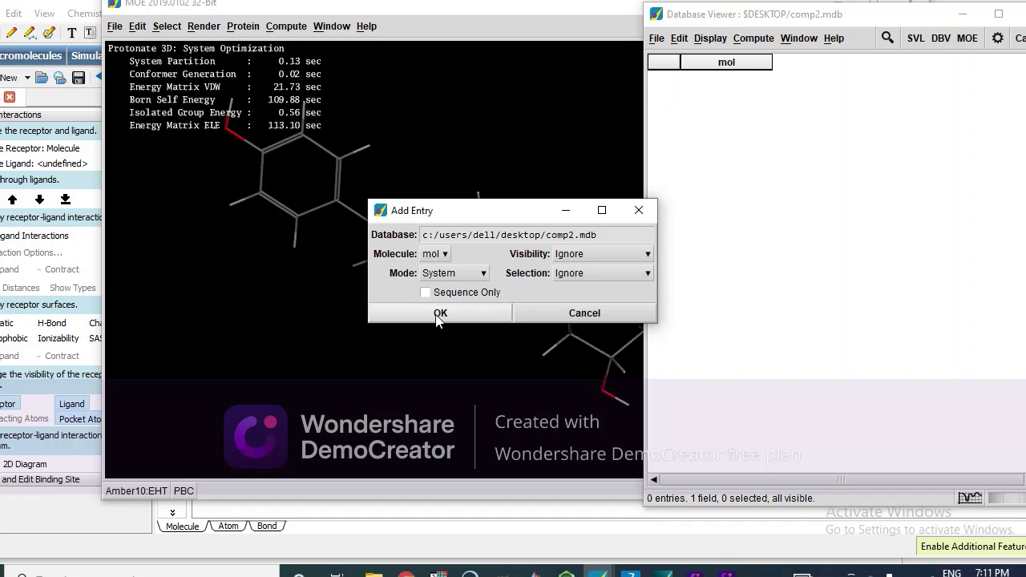
pyautogui.click(438, 316)
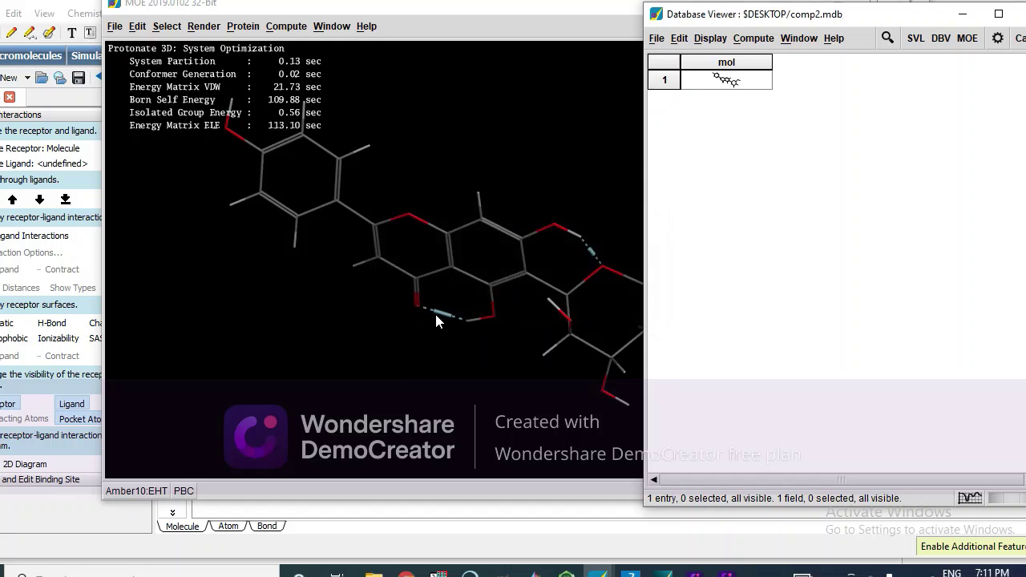
# Step: Set the entry-1 molecule's name to comp.2
pyautogui.rightClick(718, 84)
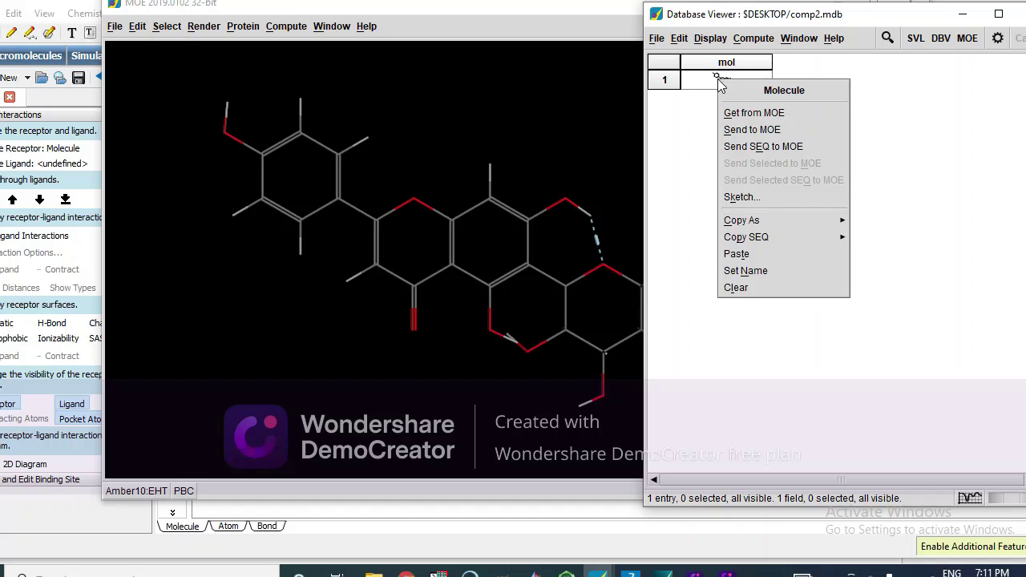
pyautogui.click(747, 273)
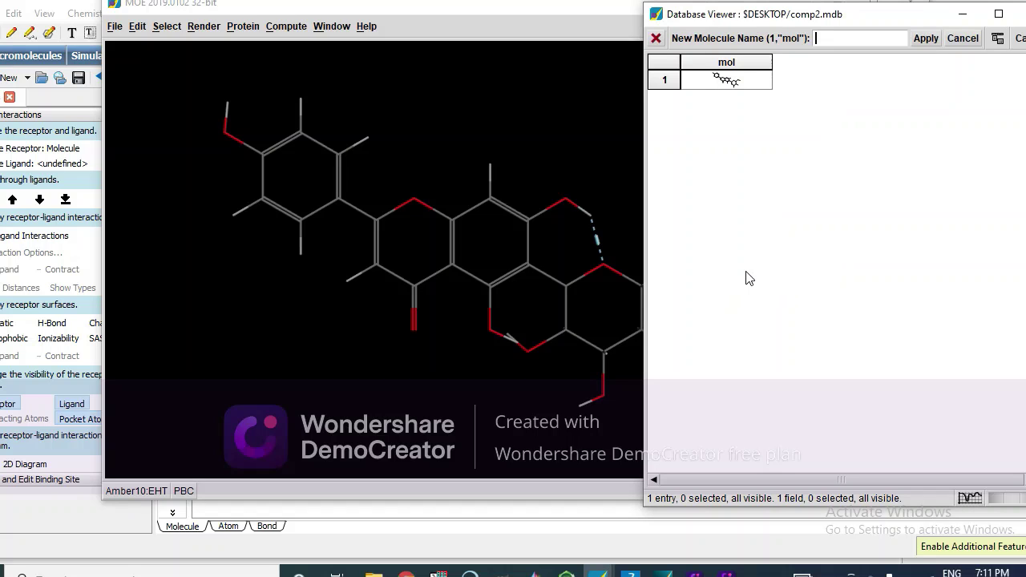
pyautogui.write('comp')
pyautogui.write('.2')
pyautogui.press('Return')
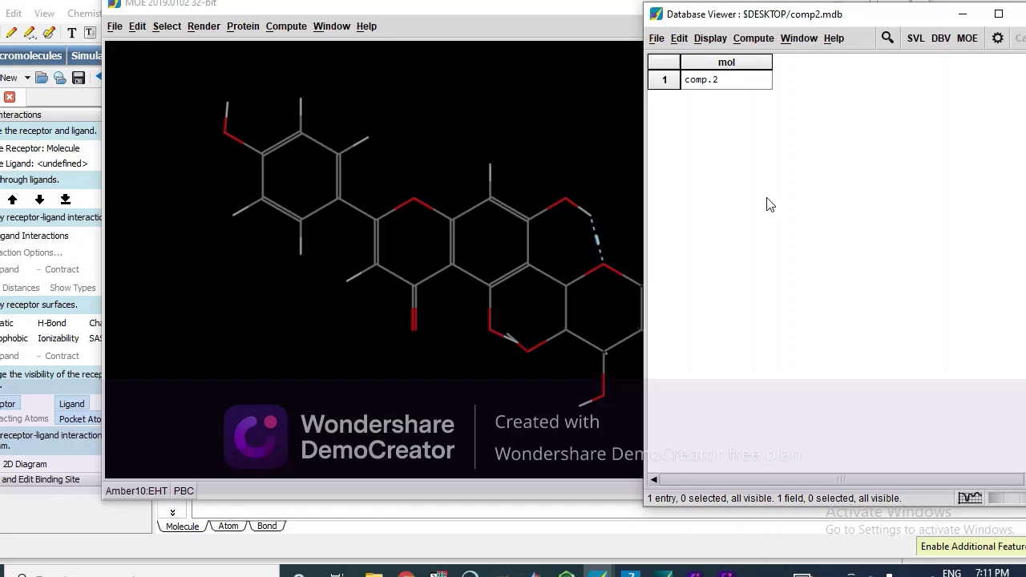
pyautogui.rightClick(662, 90)
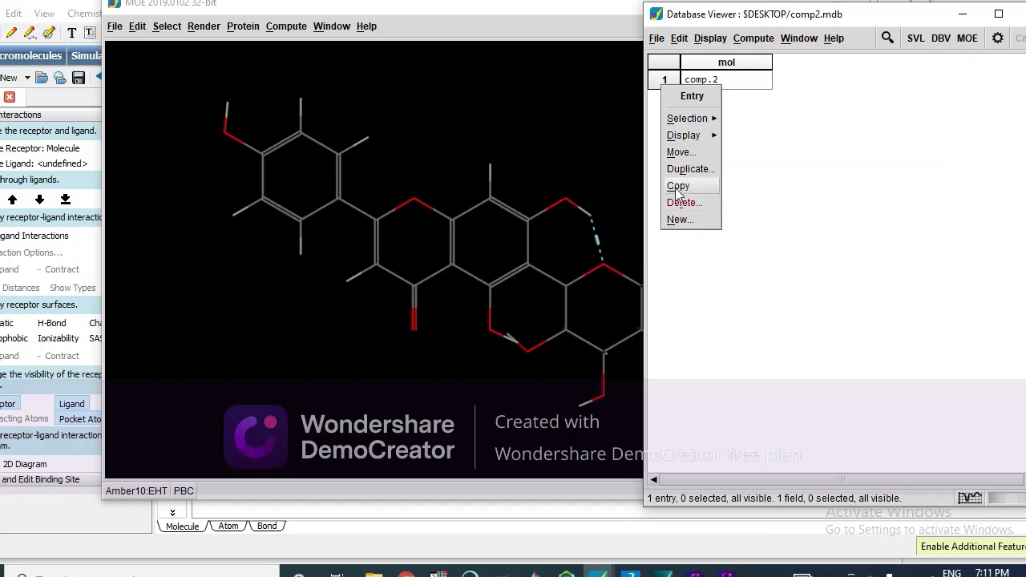
pyautogui.click(754, 213)
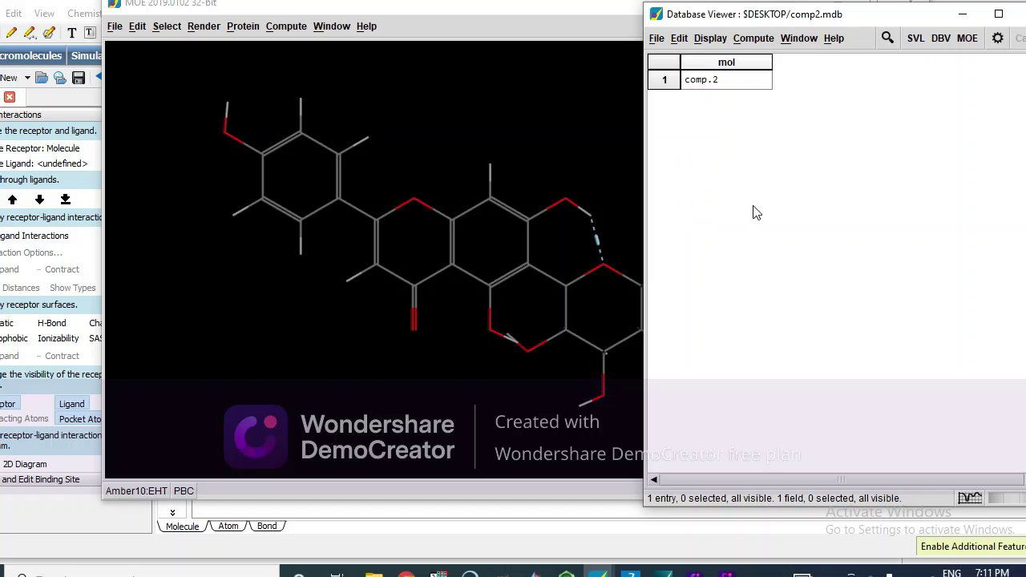